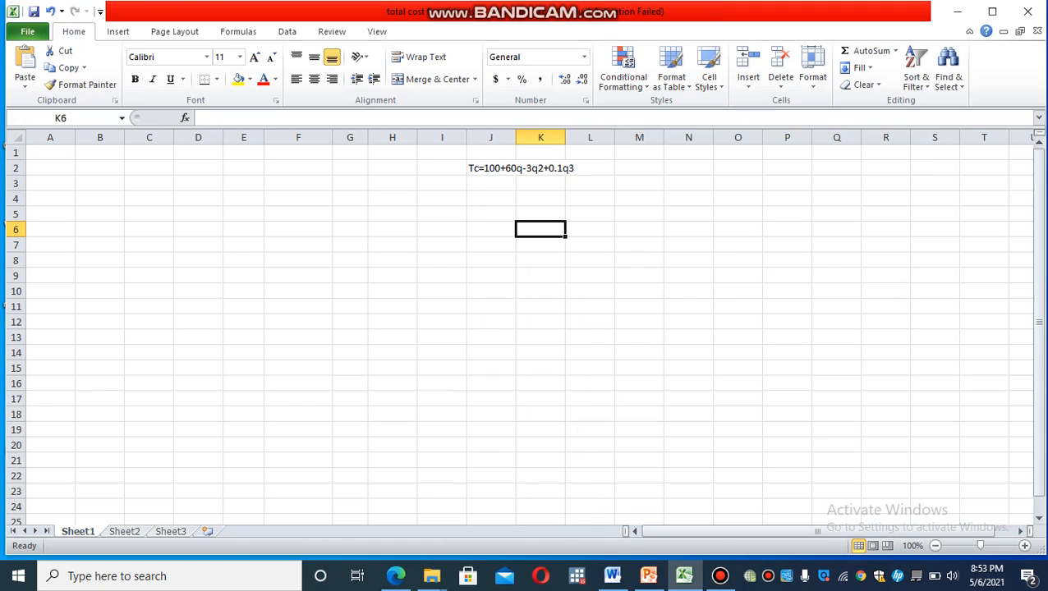
# Enter the column headings "quantity" in H6 and "total cost" in I6.
pyautogui.click(392, 229)
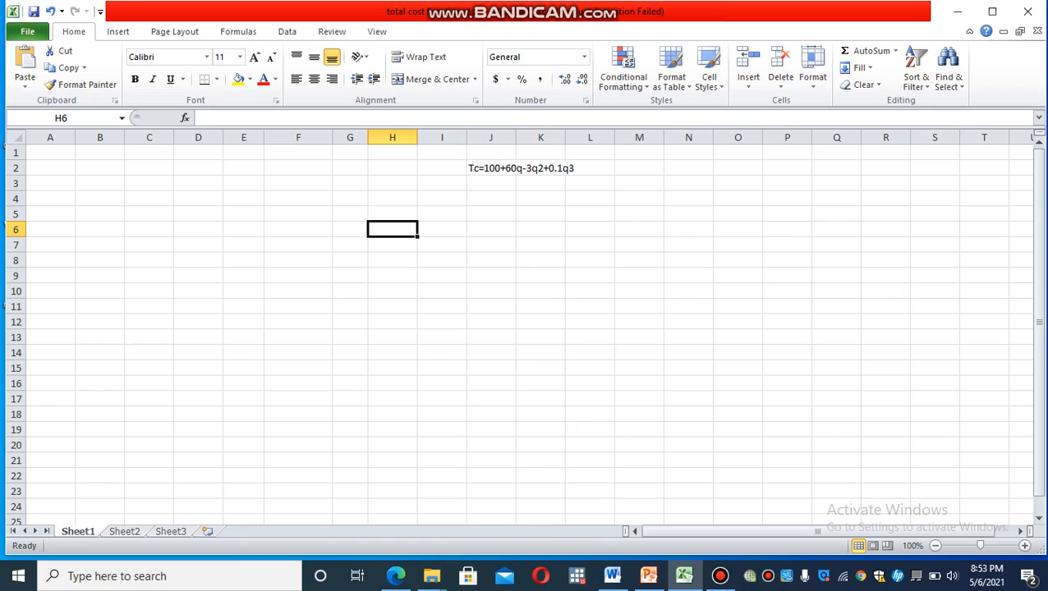
pyautogui.write('quan')
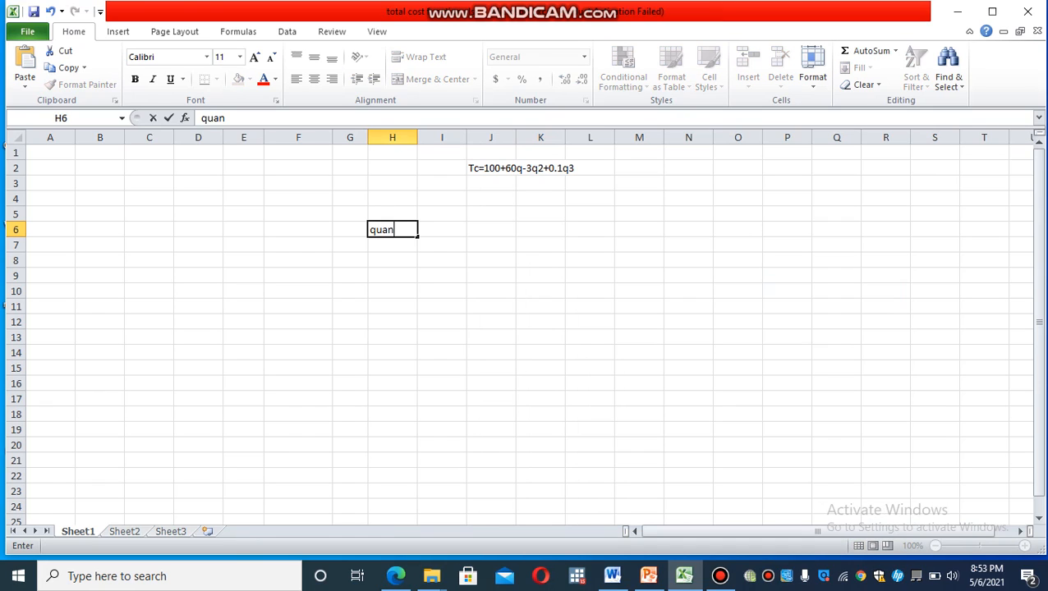
pyautogui.write('tity')
pyautogui.press('Tab')
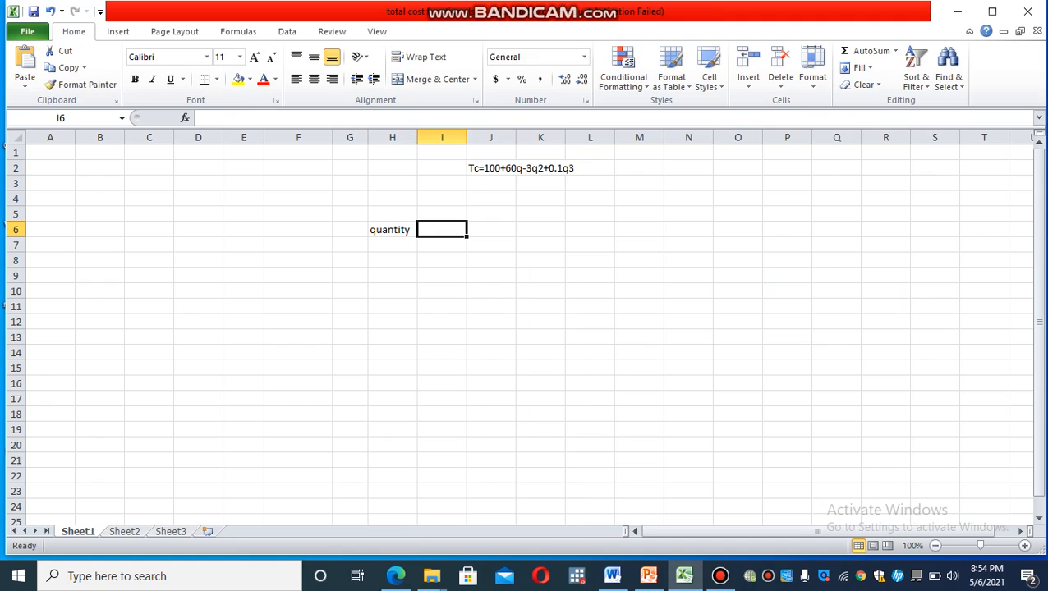
pyautogui.write('total cost')
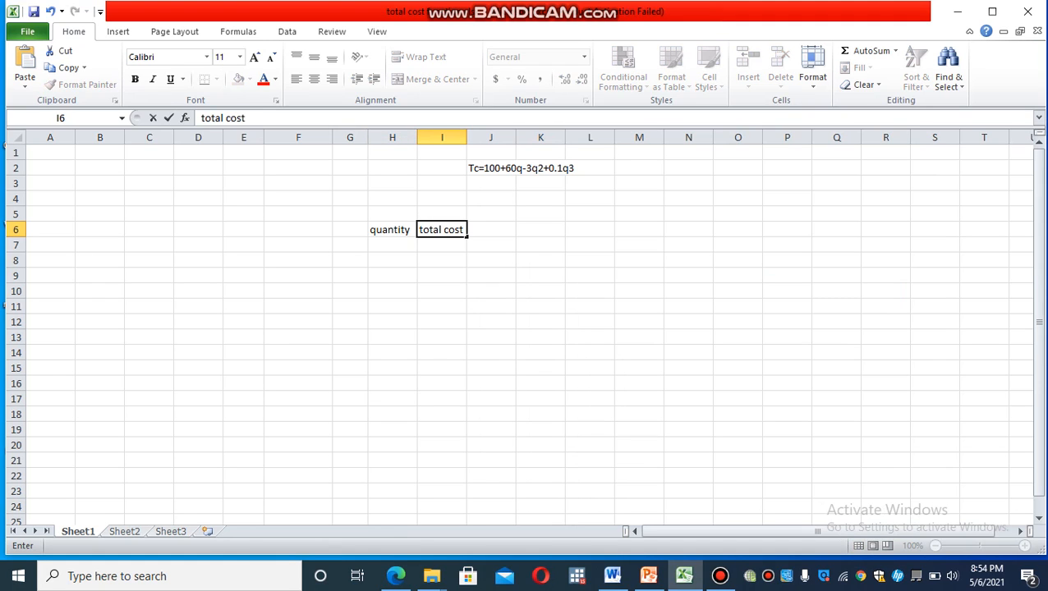
pyautogui.press('Return')
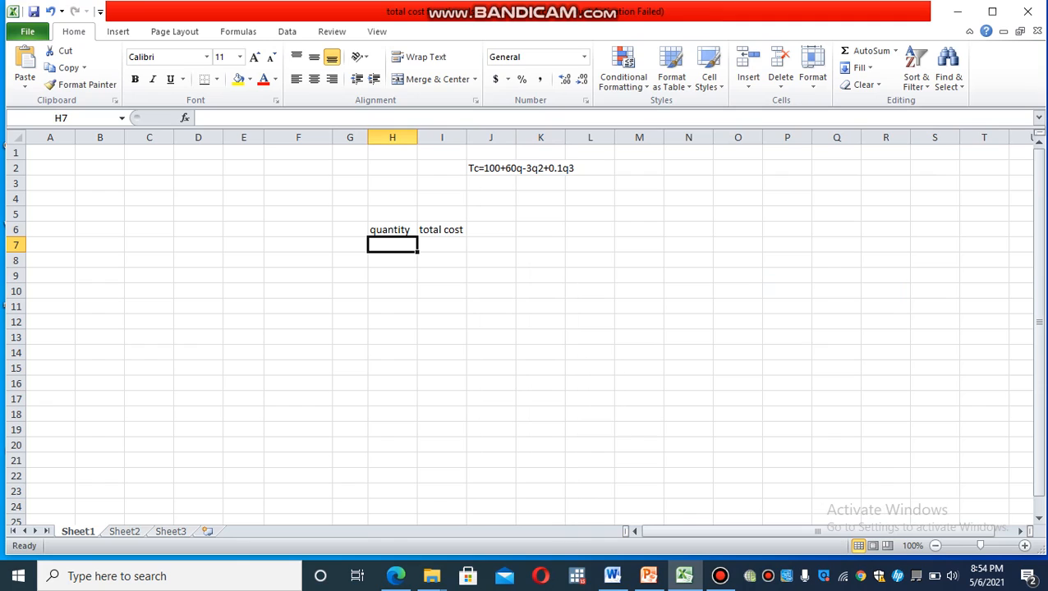
# Enter 1, 2 and 3 below the quantity heading and extend the series down to 50 in H56.
pyautogui.write('1')
pyautogui.press('Return')
pyautogui.write('2')
pyautogui.press('Return')
pyautogui.write('3')
pyautogui.press('Return')
pyautogui.moveTo(392, 245); pyautogui.dragTo(416, 237)
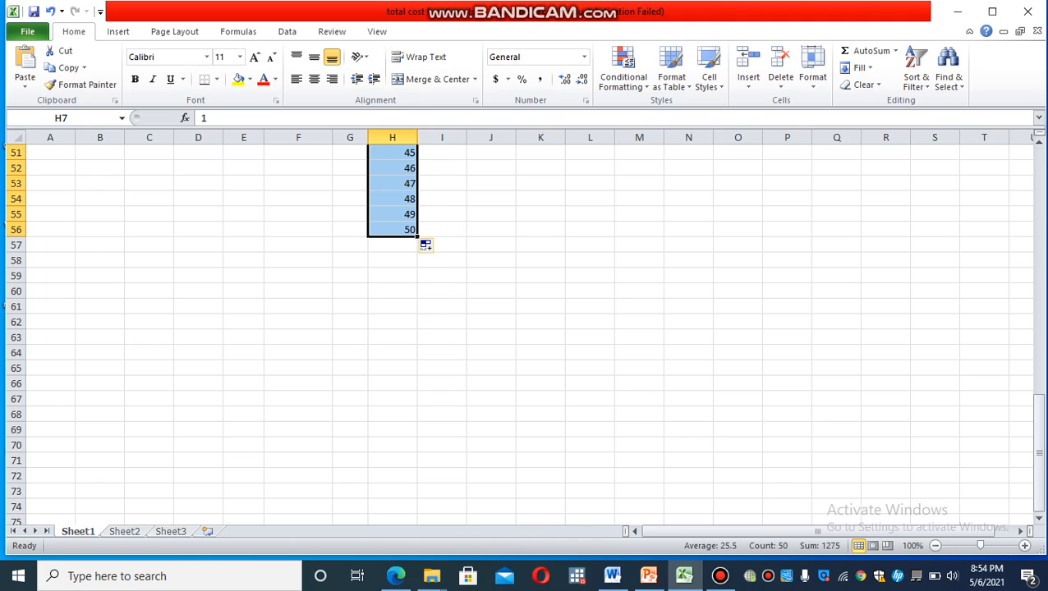
# Enter the total cost formula =100+60*(H7)-3*(H7)^2+0.1*(H7)^3 in I7.
pyautogui.moveTo(1039, 431); pyautogui.dragTo(1039, 207)
pyautogui.click(442, 245)
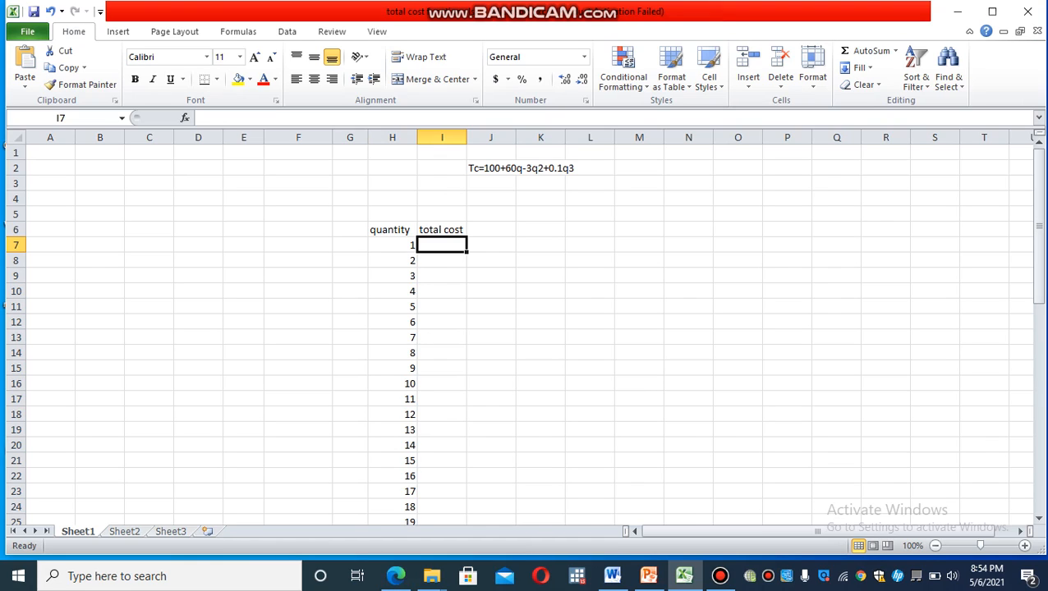
pyautogui.write('=')
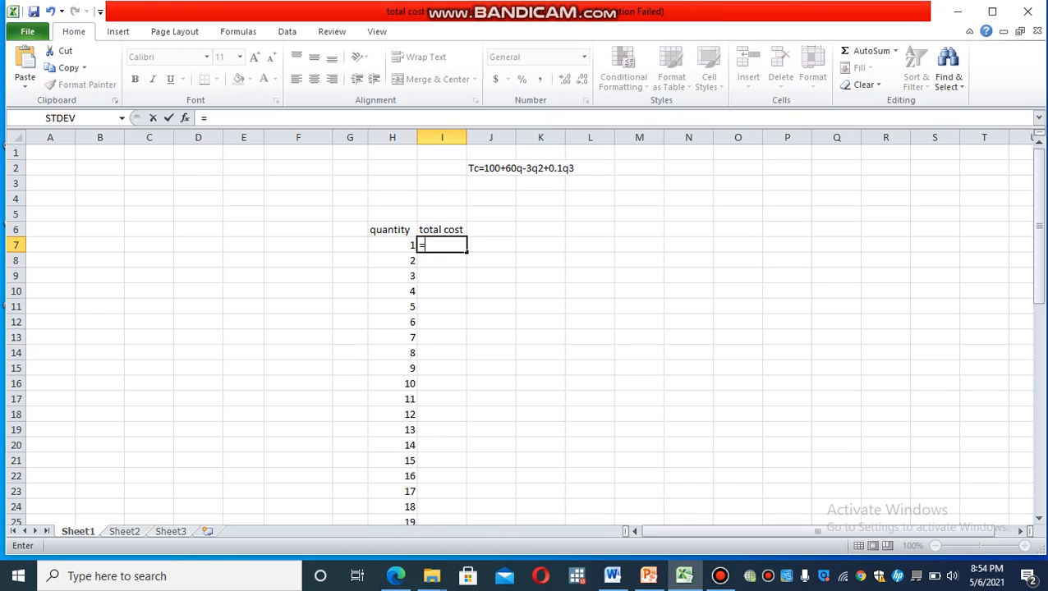
pyautogui.write('100+60')
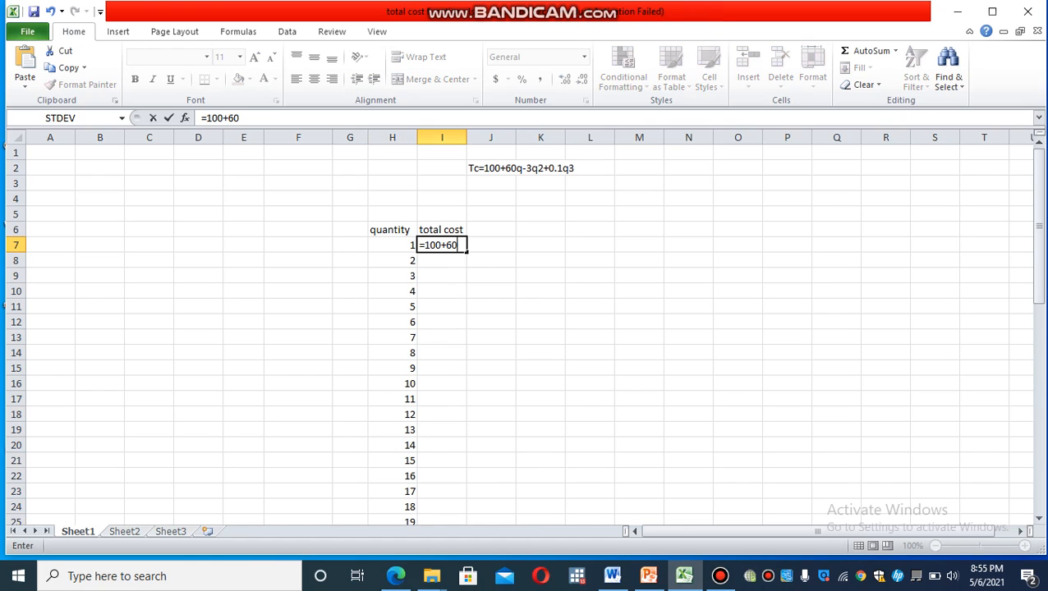
pyautogui.write('*')
pyautogui.write('(')
pyautogui.press('Left')
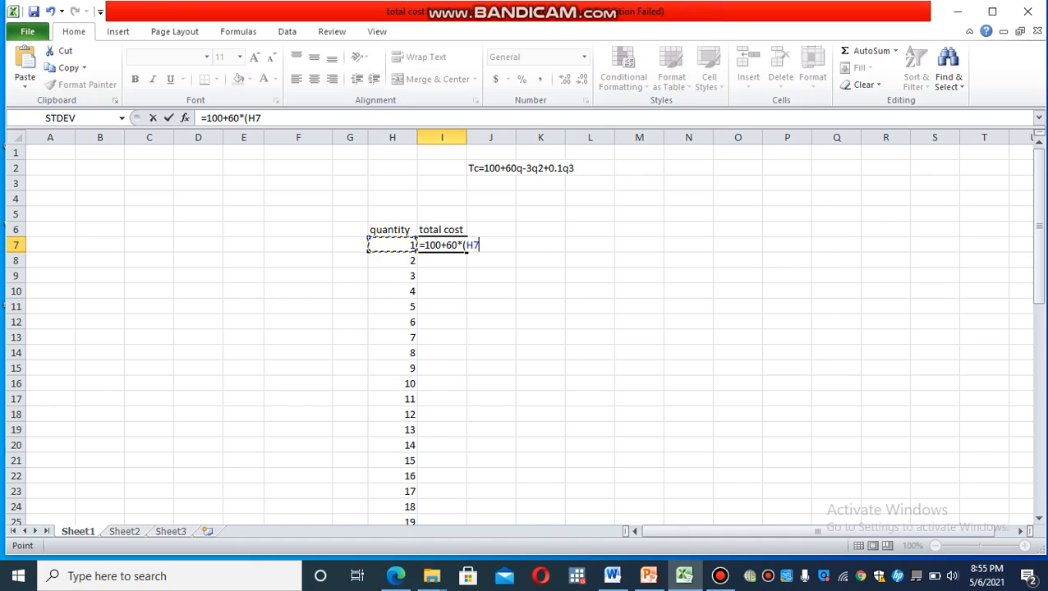
pyautogui.write(')-3*(')
pyautogui.press('Left')
pyautogui.write(')')
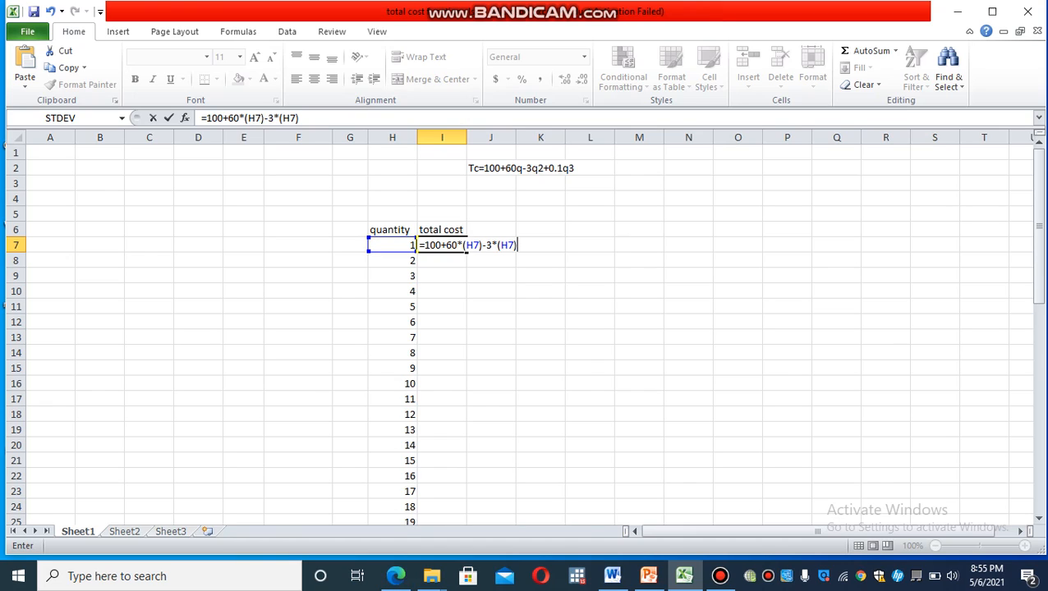
pyautogui.write('^2+0.1*(')
pyautogui.press('Left')
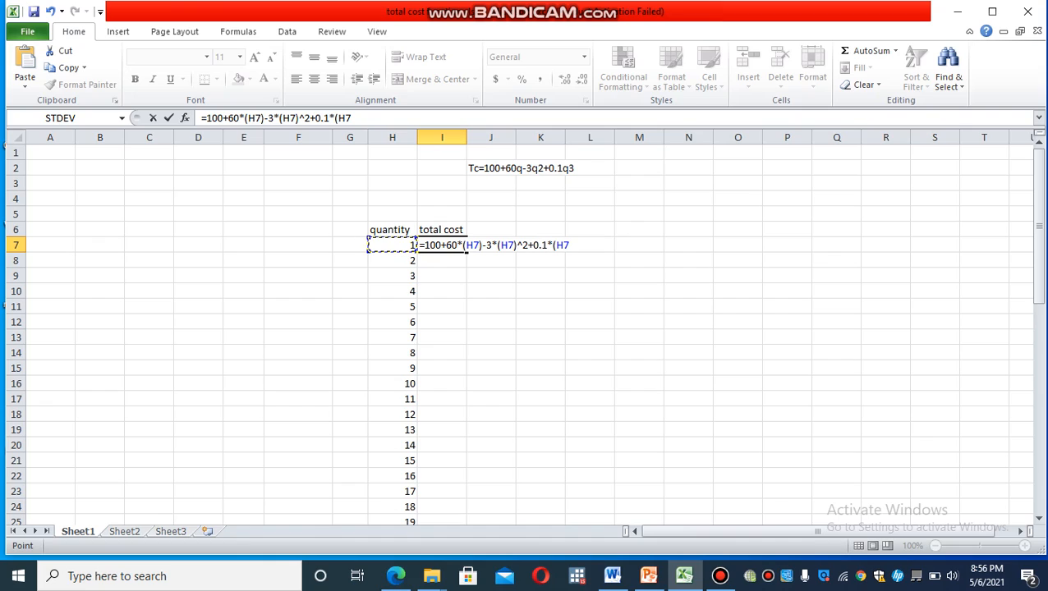
pyautogui.write(')')
pyautogui.write('^3')
pyautogui.press('Return')
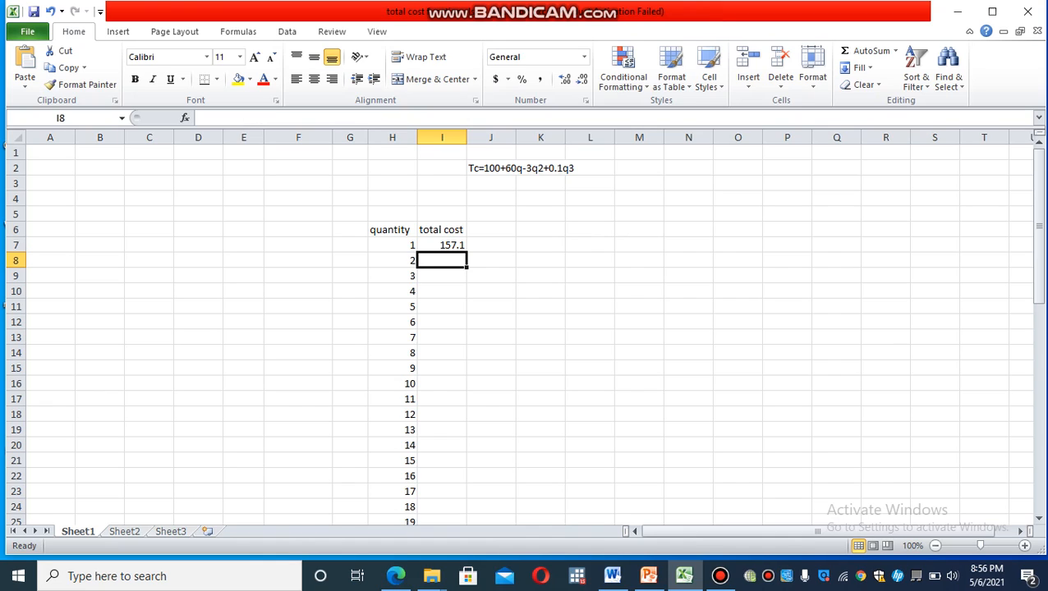
# Fill the total cost formula from I7 down to I56, alongside quantity 50.
pyautogui.click(442, 244)
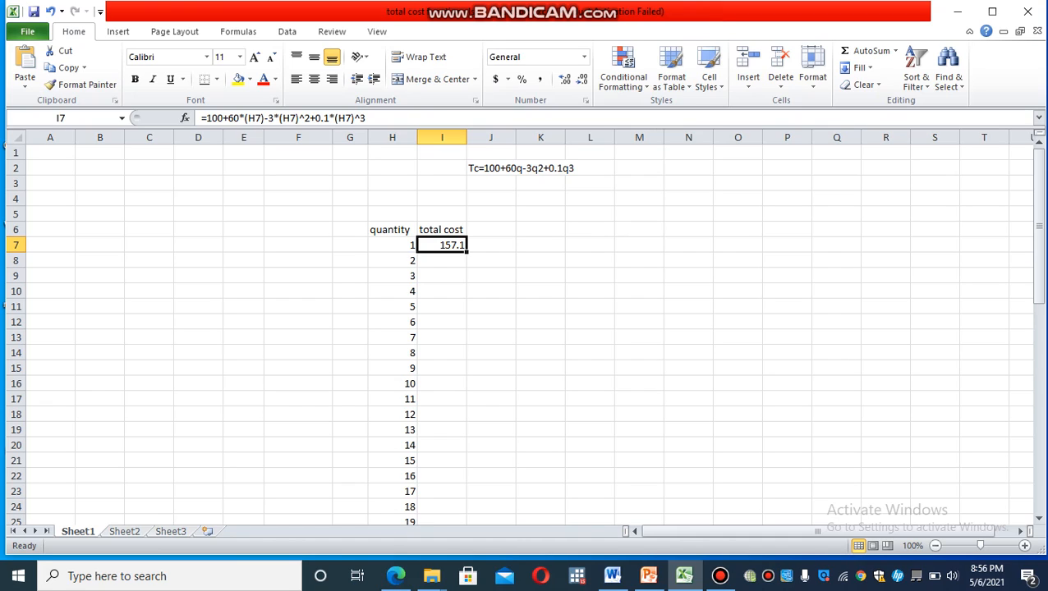
pyautogui.moveTo(467, 252); pyautogui.dragTo(466, 252)
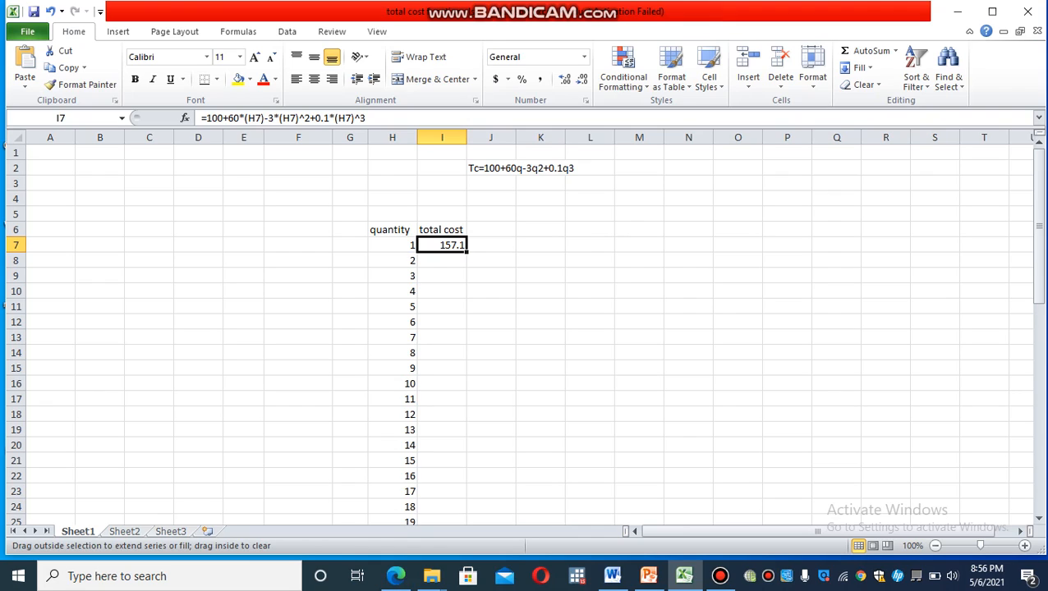
pyautogui.moveTo(466, 252); pyautogui.dragTo(465, 497)
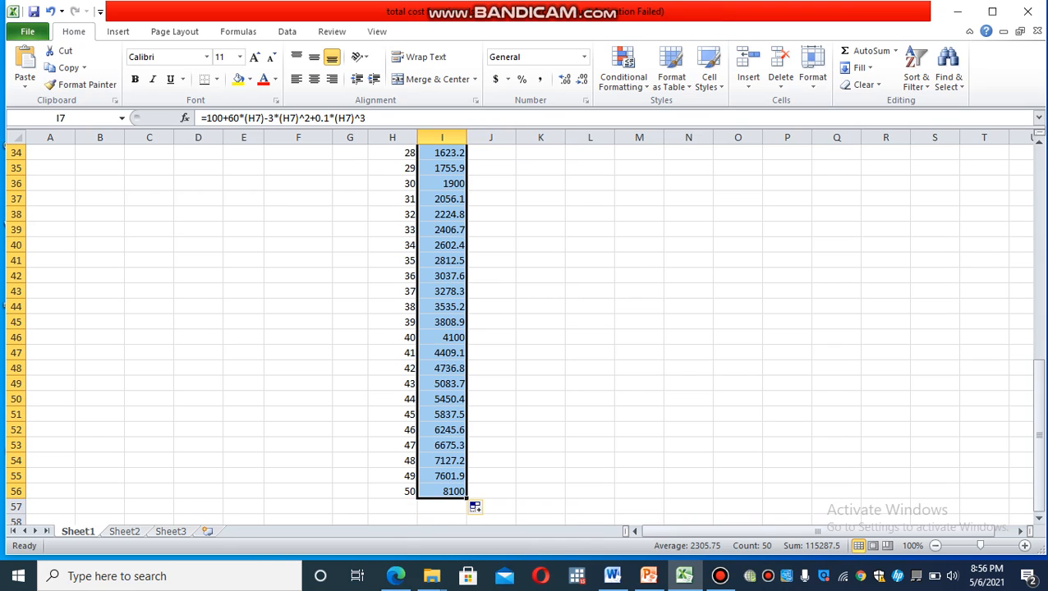
pyautogui.click(589, 414)
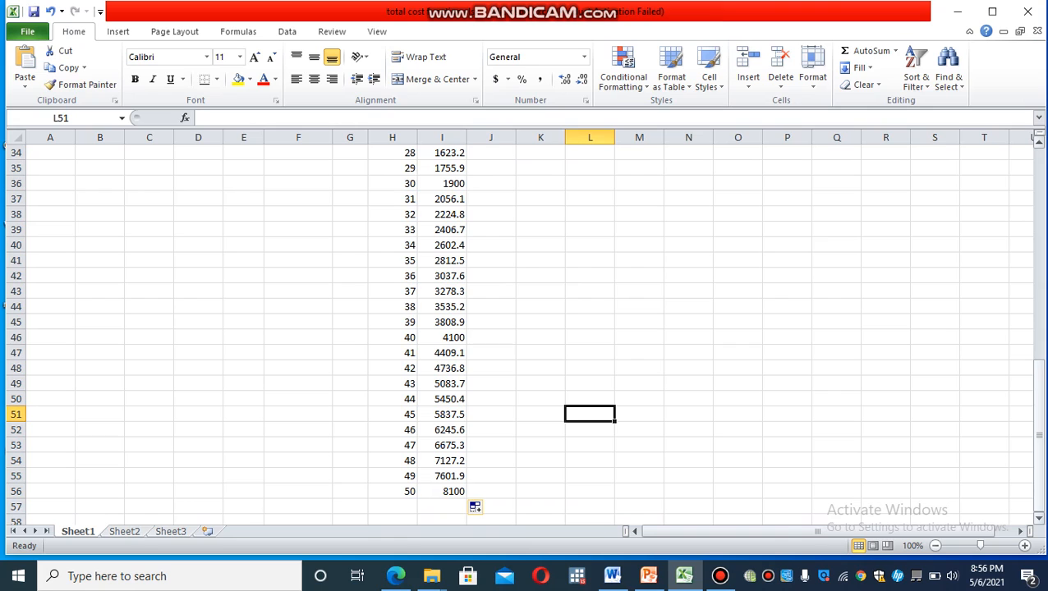
# Enter the column heading "average cost" in J6.
pyautogui.moveTo(1039, 427); pyautogui.dragTo(1039, 218)
pyautogui.click(491, 230)
pyautogui.write('av')
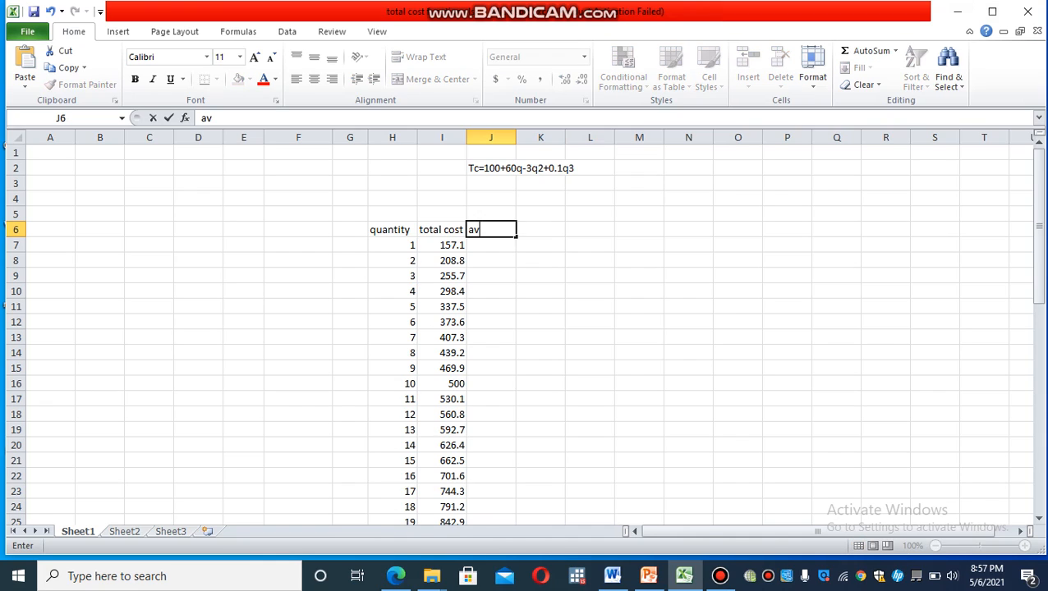
pyautogui.write('erage cost')
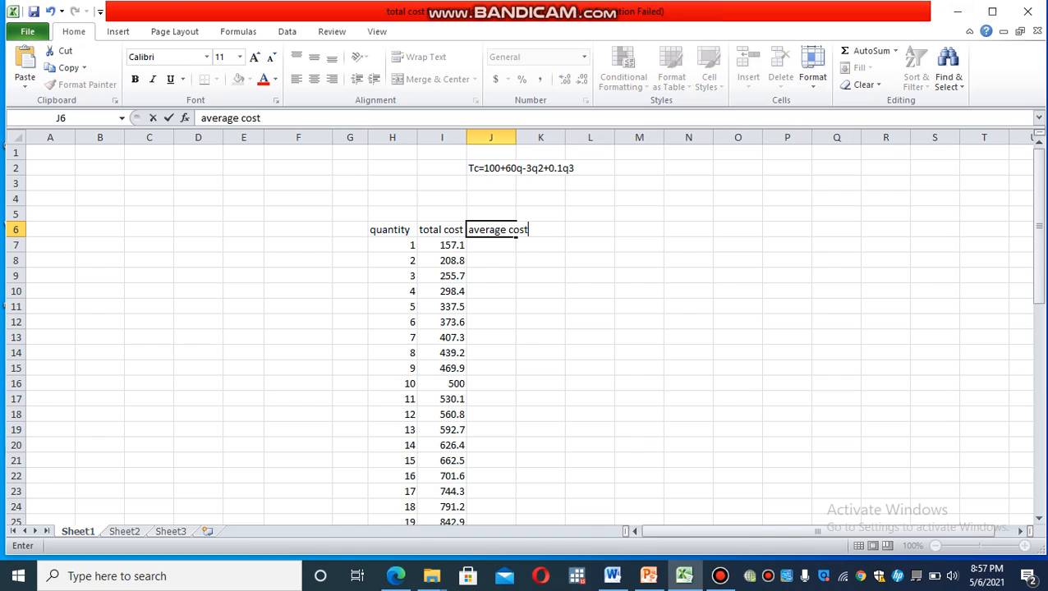
pyautogui.press('Return')
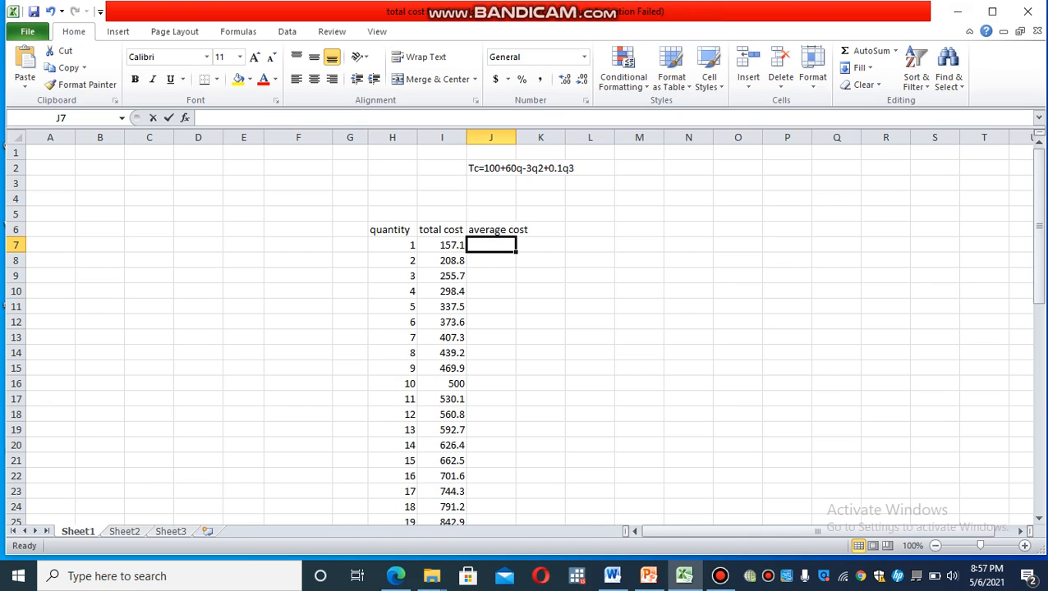
# Enter a formula in J7 that divides the total cost by the quantity, =I7/H7.
pyautogui.write('=')
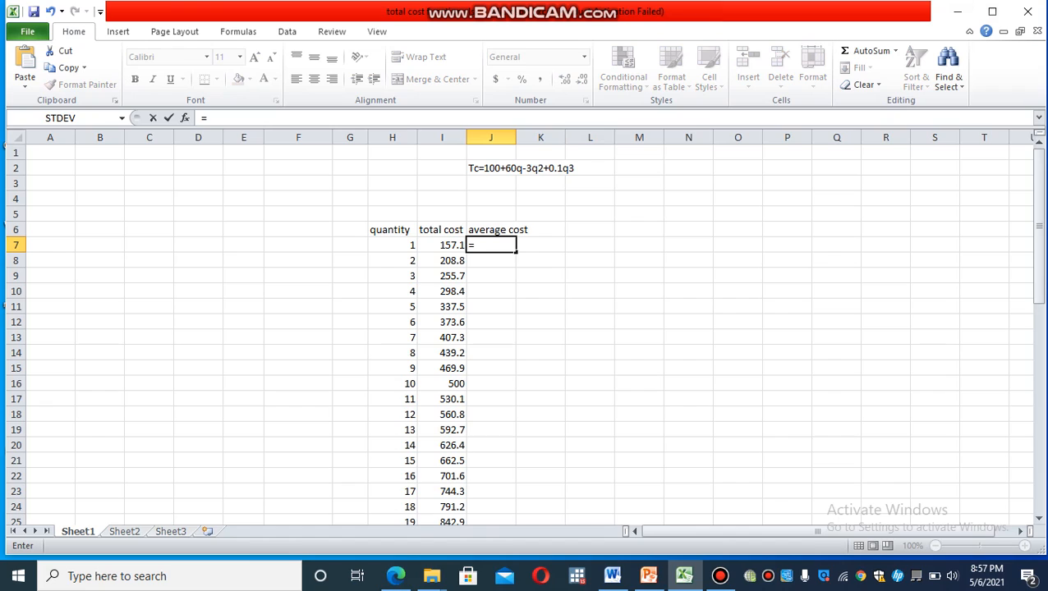
pyautogui.press('Left')
pyautogui.write('/')
pyautogui.press('Left')
pyautogui.press('Left')
pyautogui.press('Return')
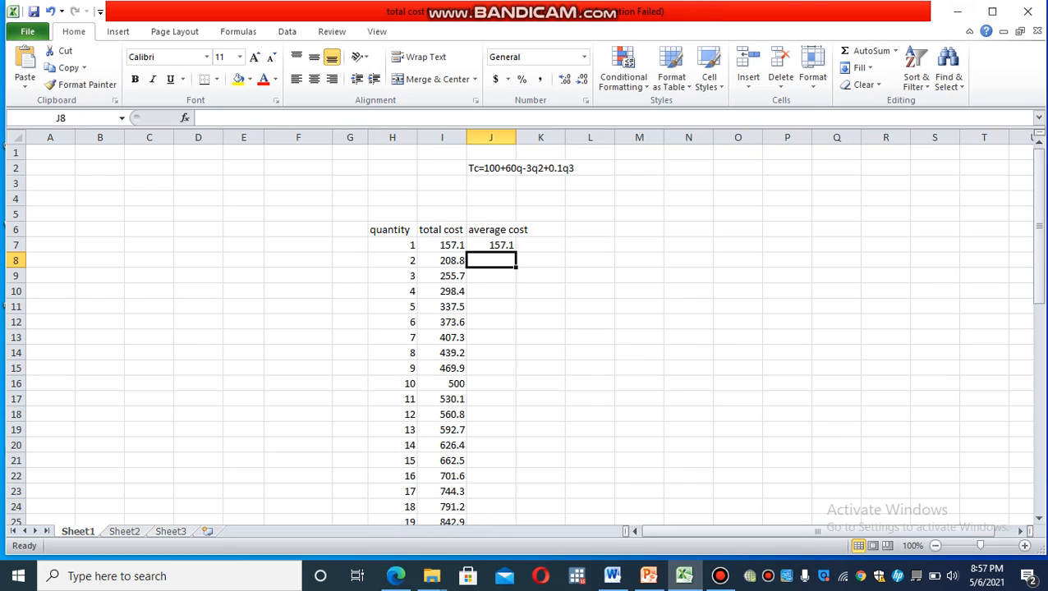
# Fill the average cost formula from J7 down to J56.
pyautogui.click(491, 245)
pyautogui.moveTo(515, 253); pyautogui.dragTo(509, 497)
pyautogui.click(639, 399)
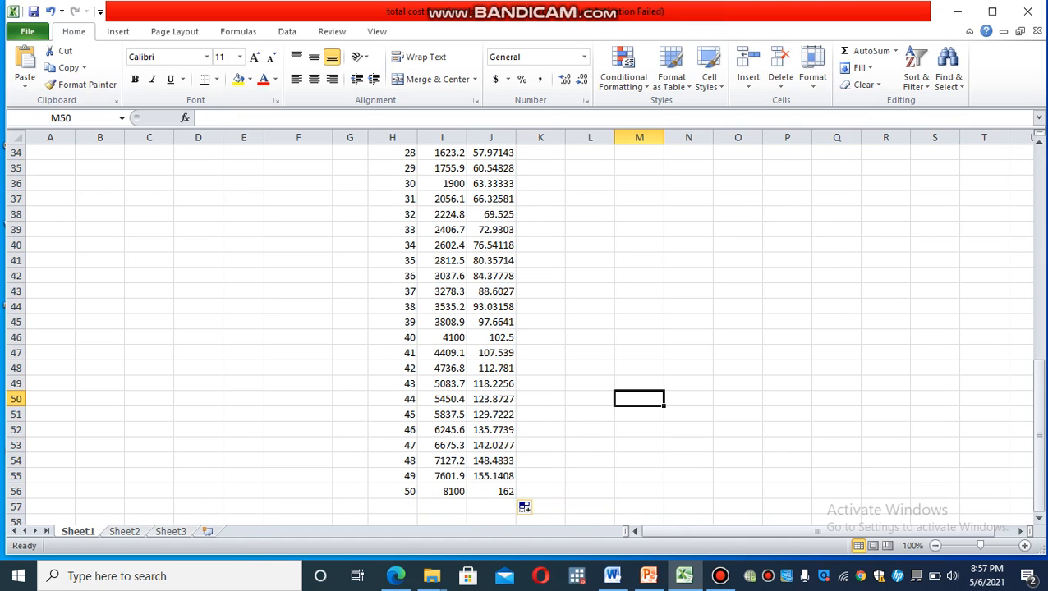
# Widen column J to fit its heading and enter the heading "marginal cost" in K6.
pyautogui.moveTo(1038, 460); pyautogui.dragTo(1038, 389)
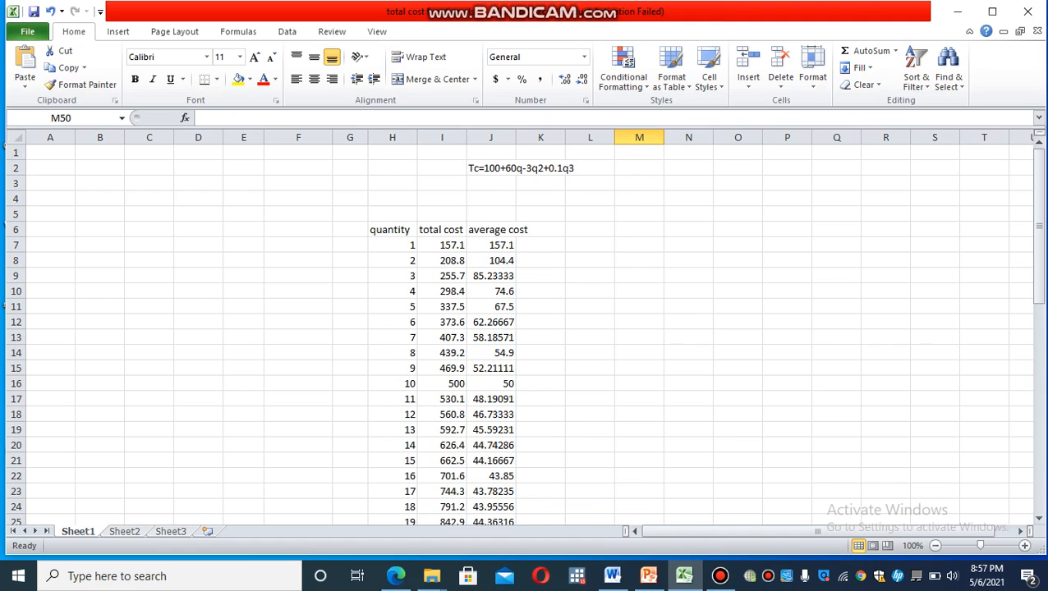
pyautogui.click(517, 230)
pyautogui.moveTo(516, 137); pyautogui.dragTo(539, 137)
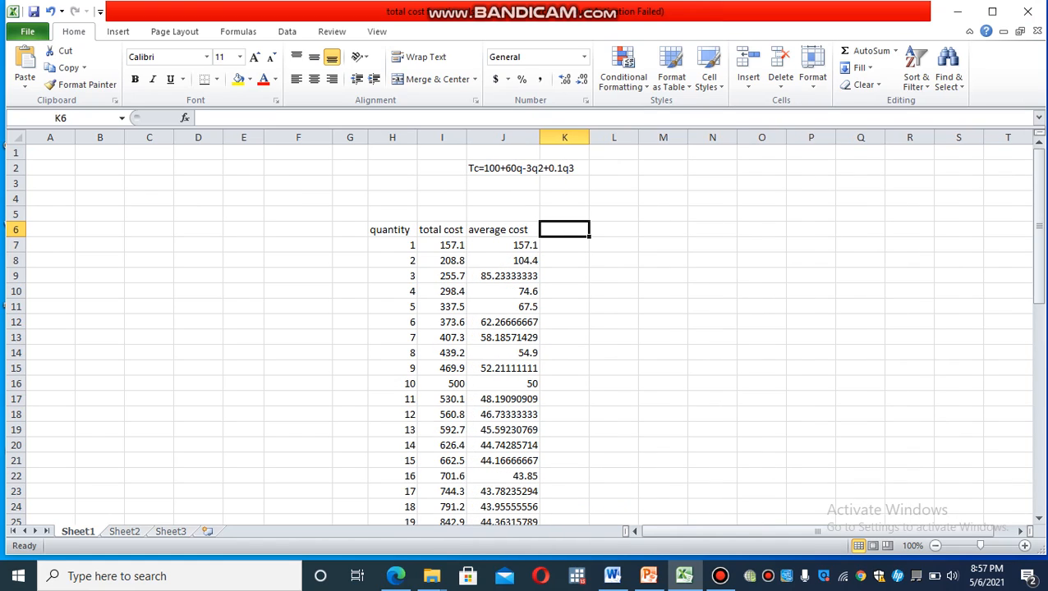
pyautogui.write('marginal cost')
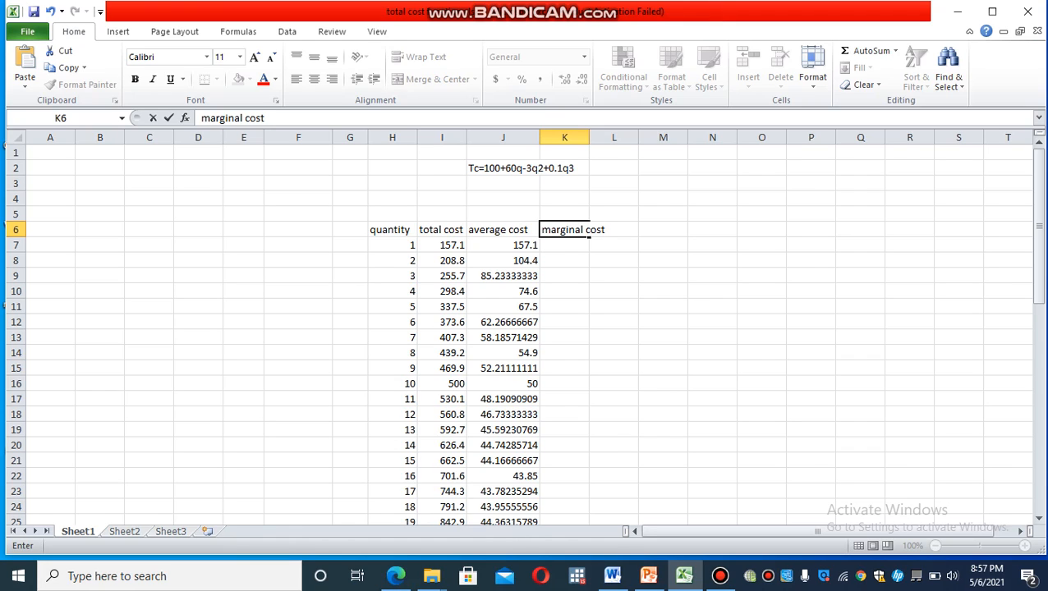
pyautogui.click(565, 261)
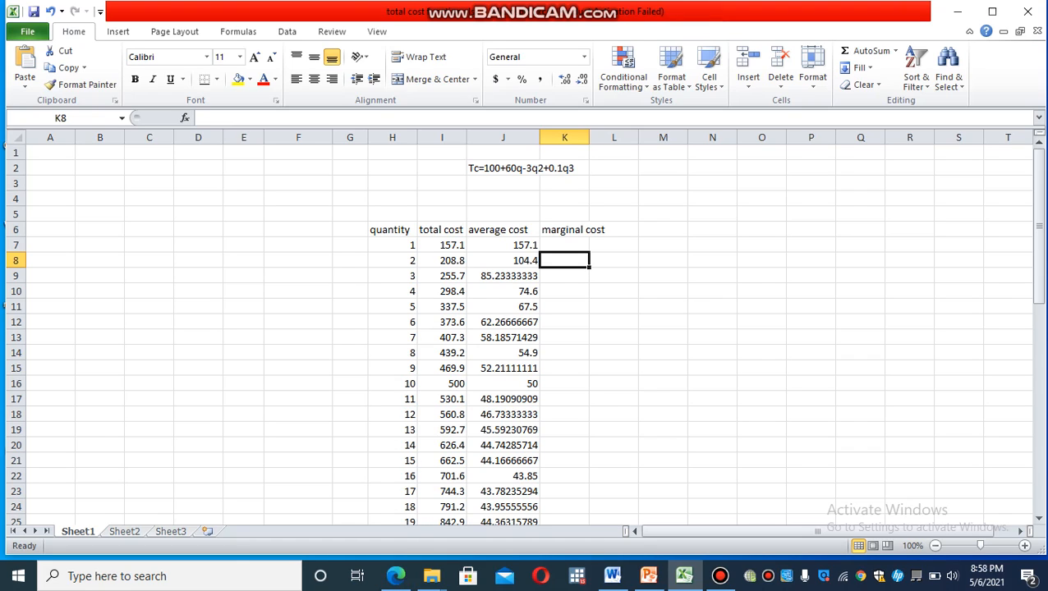
pyautogui.click(564, 245)
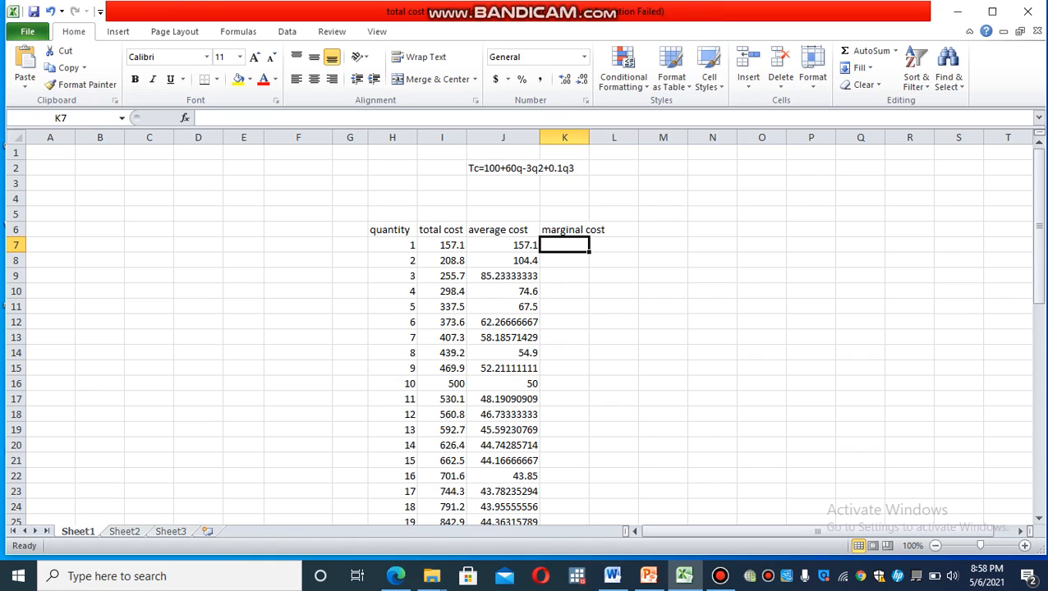
pyautogui.write('157')
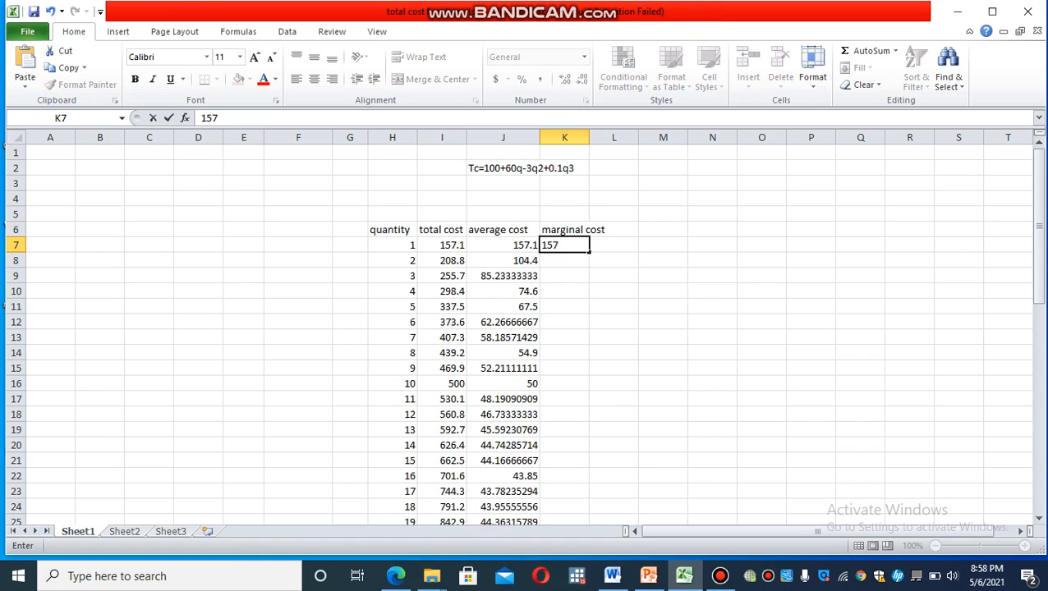
pyautogui.write('.1')
pyautogui.press('BackSpace')
pyautogui.press('BackSpace')
pyautogui.press('BackSpace')
pyautogui.press('BackSpace')
pyautogui.press('BackSpace')
pyautogui.press('Return')
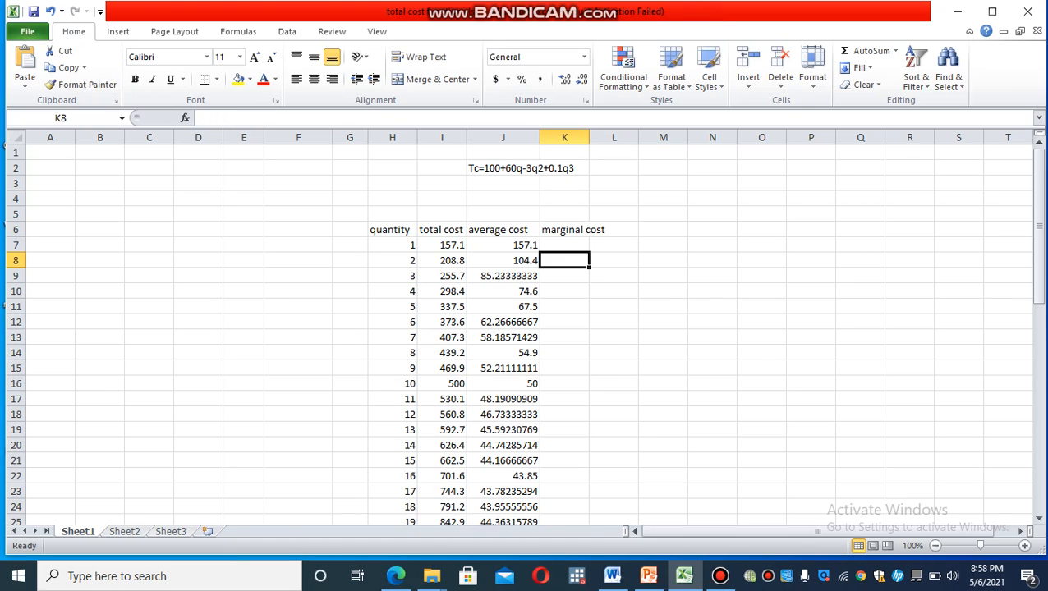
# Enter the marginal cost formula =(I8-I7) in K8, the row for quantity 2.
pyautogui.write('=')
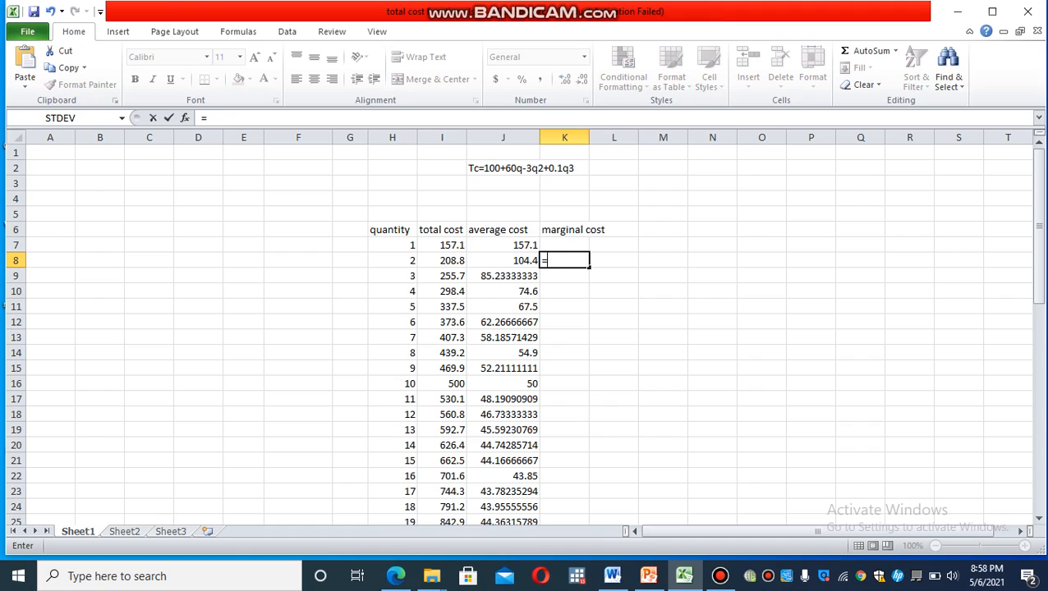
pyautogui.write('(')
pyautogui.click(442, 260)
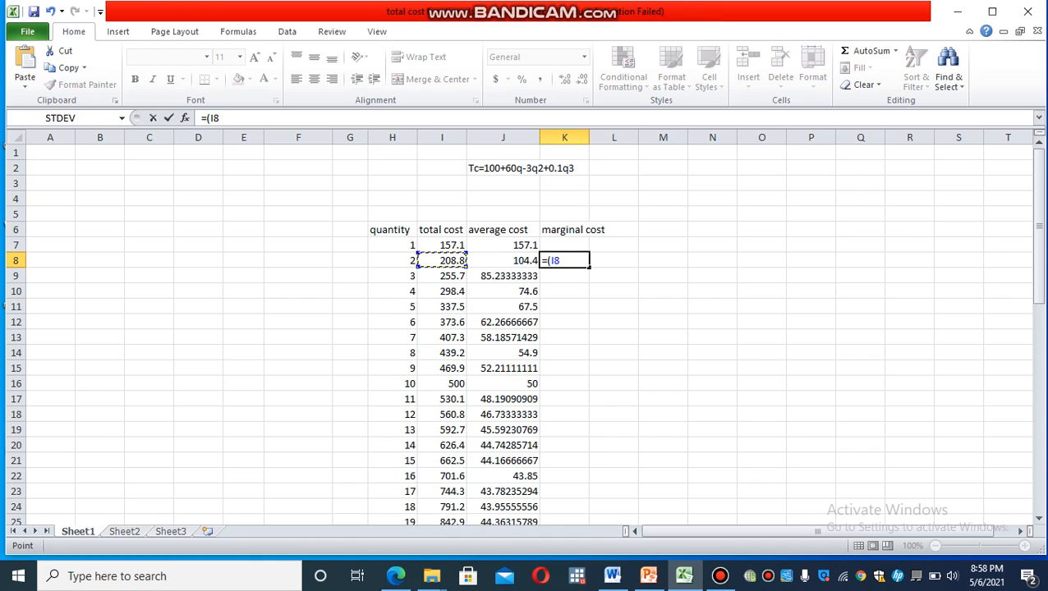
pyautogui.write('-')
pyautogui.click(442, 245)
pyautogui.write(')')
pyautogui.press('Return')
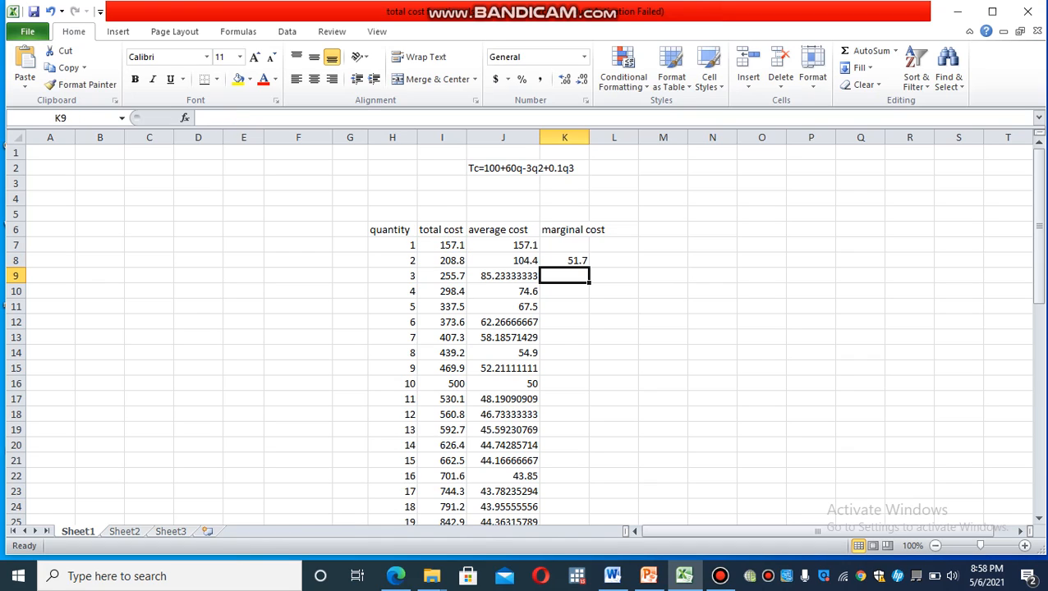
# Fill the marginal cost formula from K8 down to K56.
pyautogui.click(564, 260)
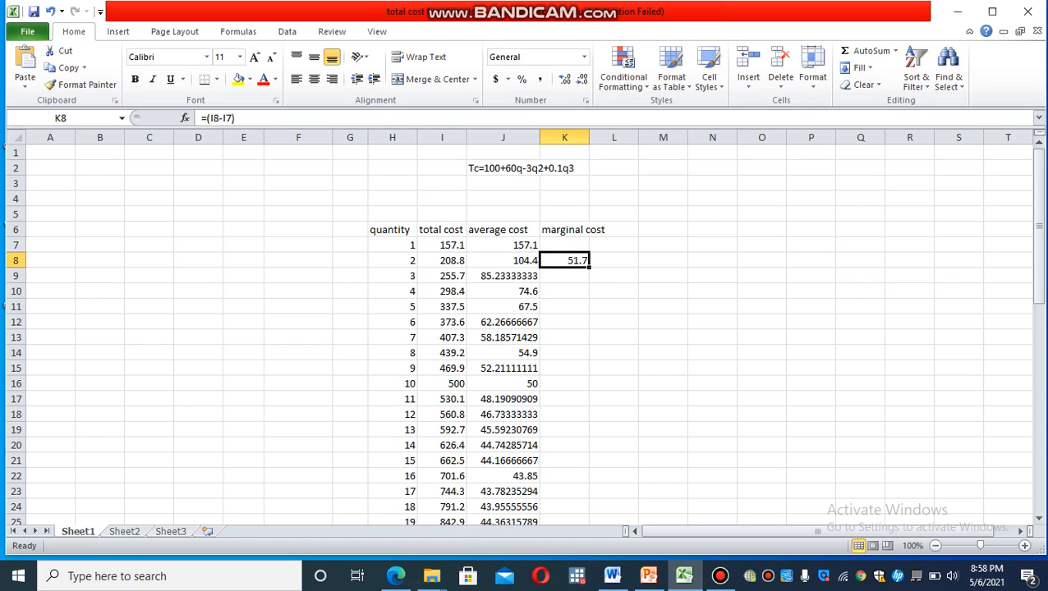
pyautogui.moveTo(589, 268); pyautogui.dragTo(589, 496)
pyautogui.click(761, 383)
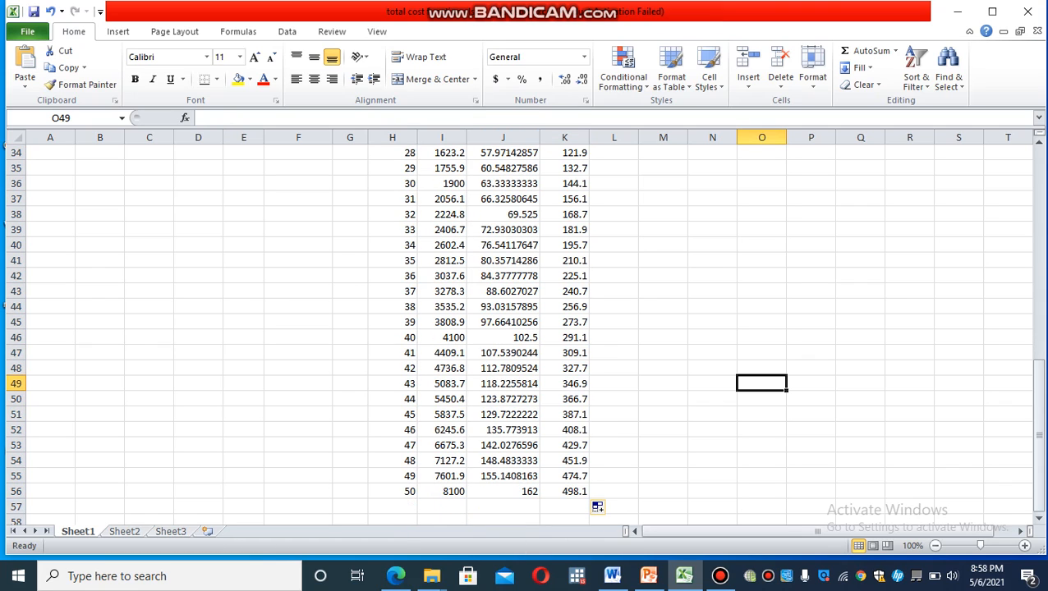
# Examine the completed cost table, checking the marginal cost formulas in K9 and K22 and comparing the three cost columns across the quantities.
pyautogui.moveTo(1039, 385); pyautogui.dragTo(1039, 168)
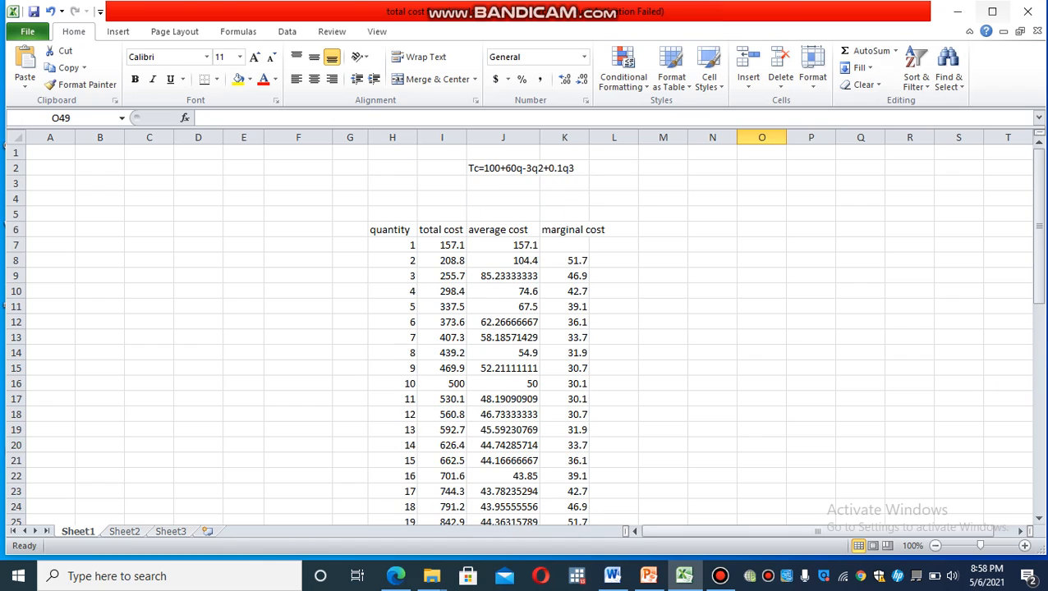
pyautogui.click(564, 276)
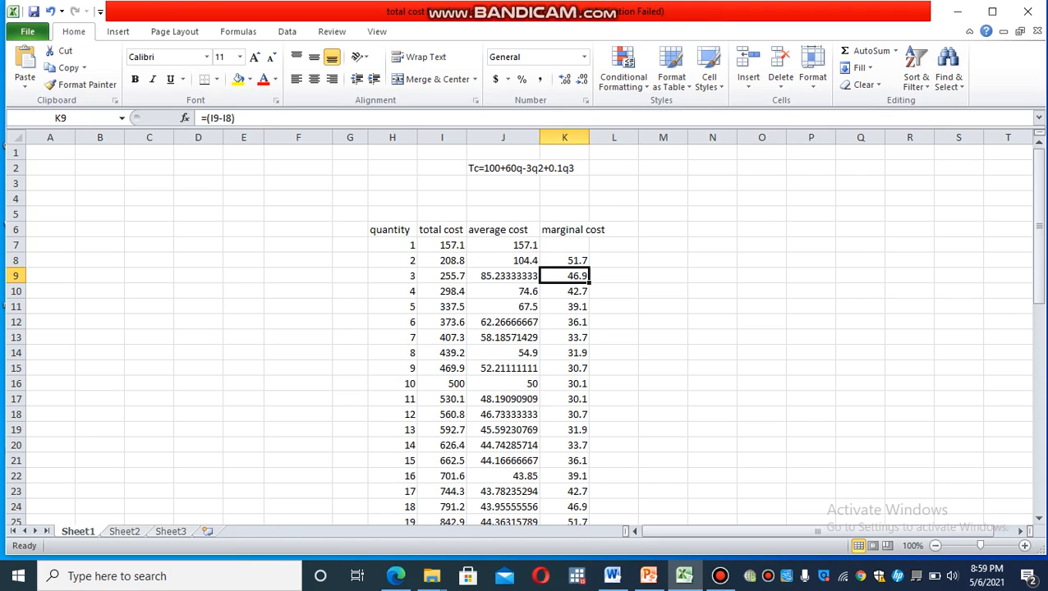
pyautogui.click(565, 476)
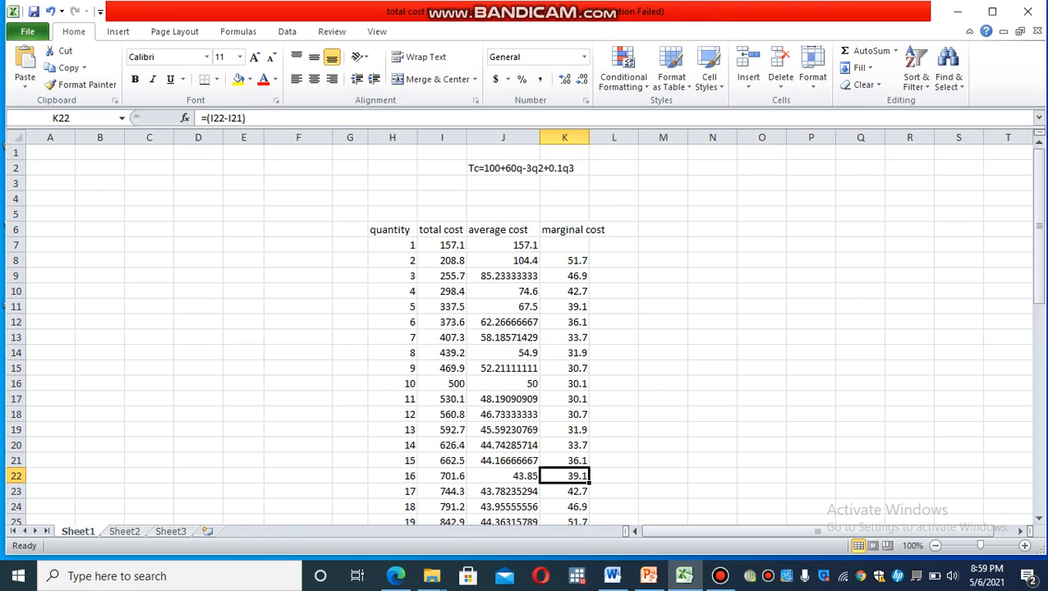
pyautogui.click(713, 430)
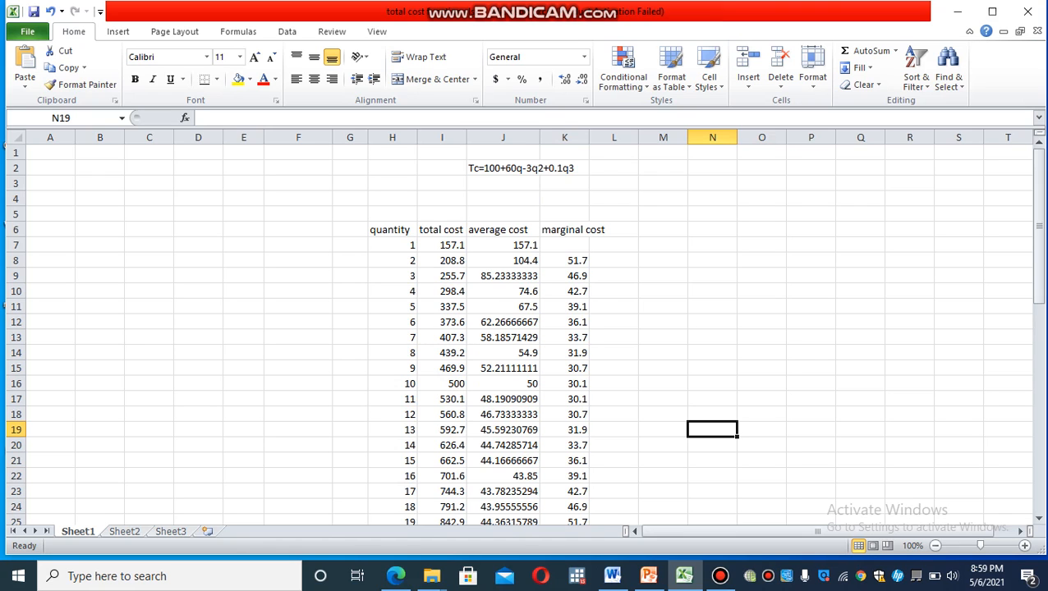
pyautogui.moveTo(1039, 231)
pyautogui.mouseDown()
pyautogui.moveTo(1039, 290)
pyautogui.moveTo(1039, 231)
pyautogui.mouseUp()
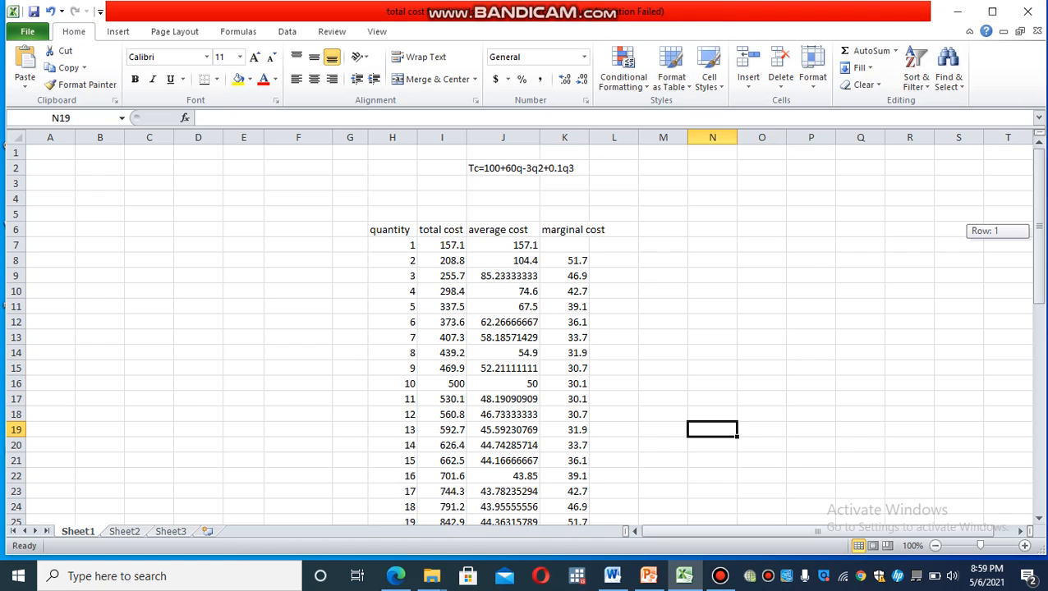
pyautogui.moveTo(1039, 231)
pyautogui.mouseDown()
pyautogui.moveTo(1038, 435)
pyautogui.moveTo(1039, 222)
pyautogui.mouseUp()
pyautogui.moveTo(1039, 221)
pyautogui.mouseDown()
pyautogui.moveTo(1039, 431)
pyautogui.moveTo(1039, 220)
pyautogui.mouseUp()
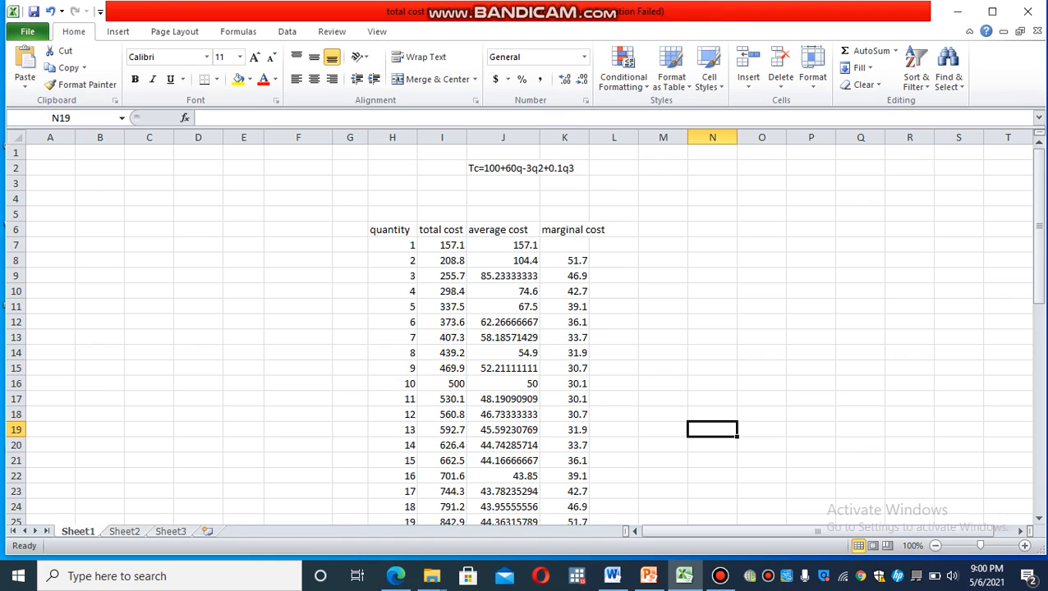
pyautogui.moveTo(1038, 271); pyautogui.dragTo(1038, 283)
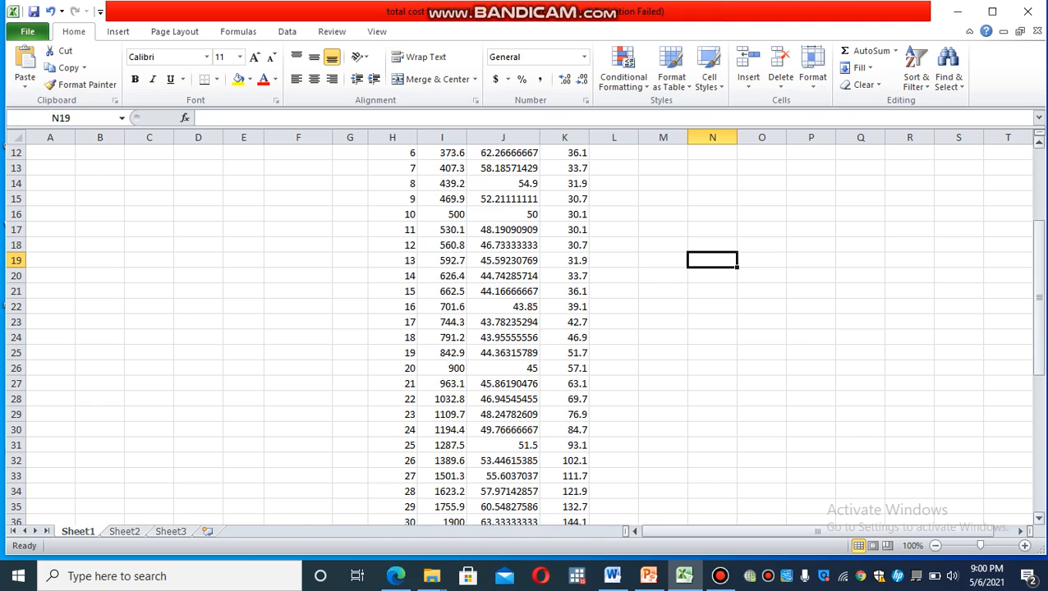
pyautogui.moveTo(1039, 325); pyautogui.dragTo(1039, 337)
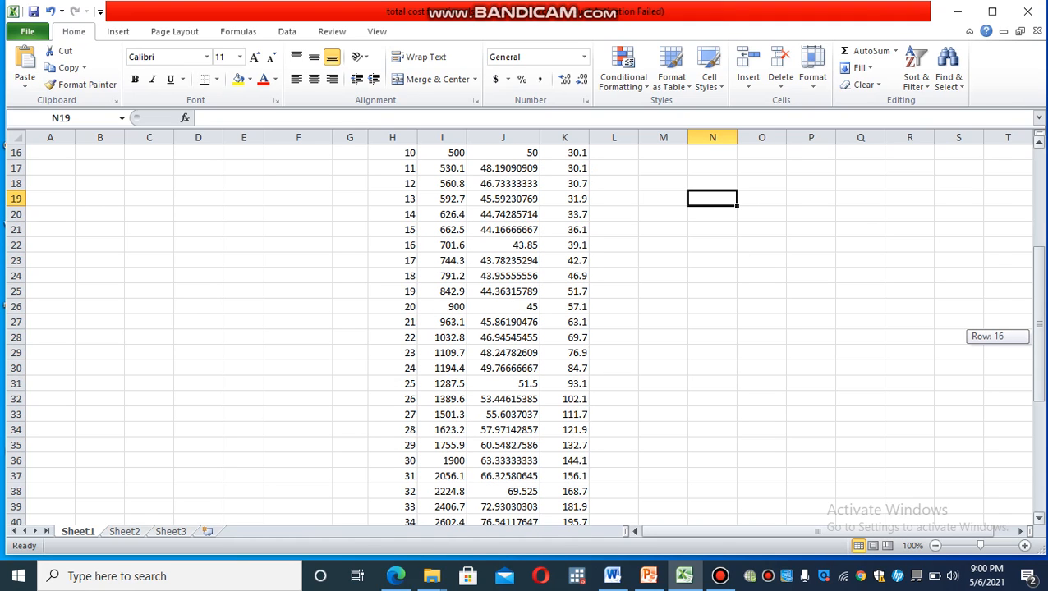
pyautogui.moveTo(1039, 336); pyautogui.dragTo(1039, 241)
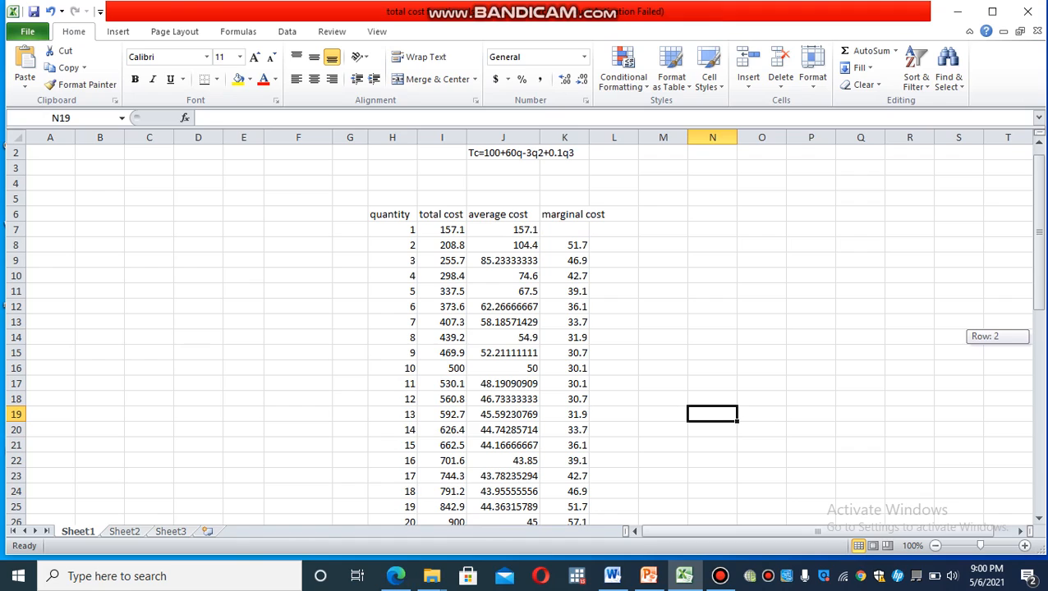
pyautogui.moveTo(1039, 241); pyautogui.dragTo(1039, 240)
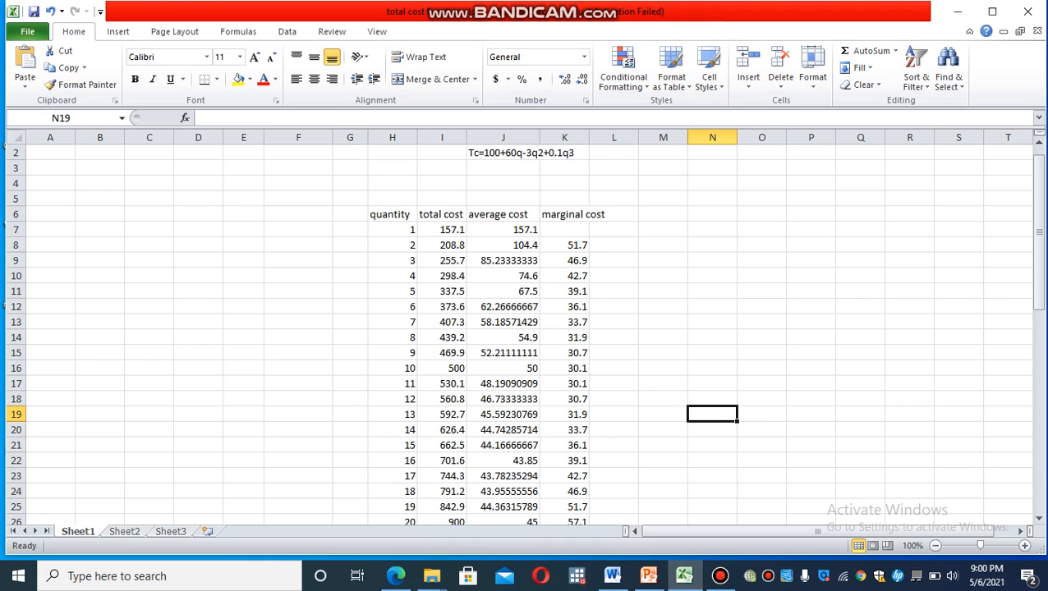
pyautogui.moveTo(1039, 279); pyautogui.dragTo(1039, 229)
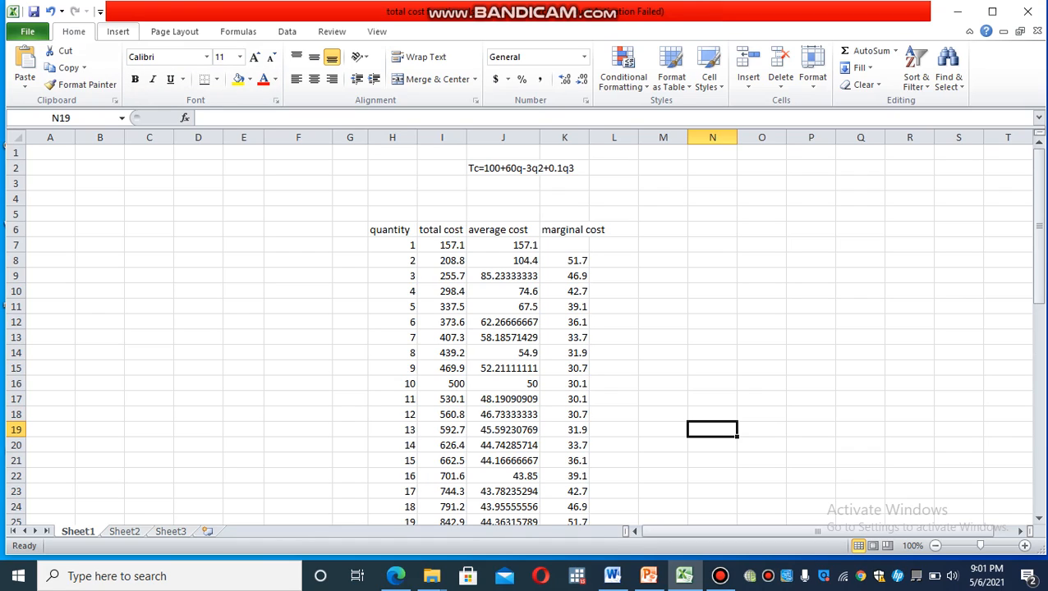
# Insert an empty 2-D line chart and place it beside the cost table, starting around column M at row 6.
pyautogui.click(117, 31)
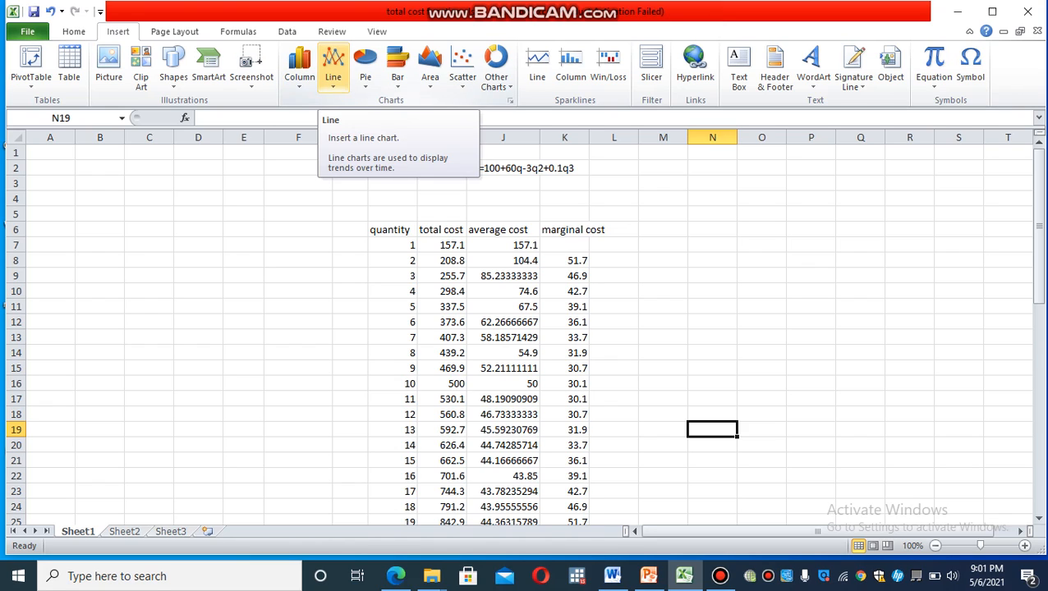
pyautogui.click(332, 70)
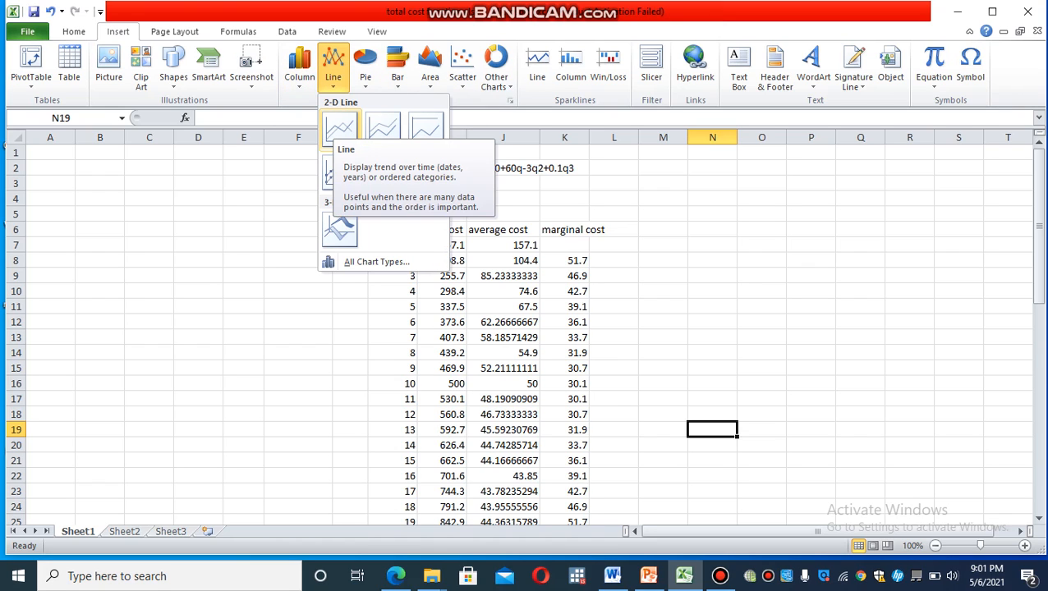
pyautogui.click(340, 129)
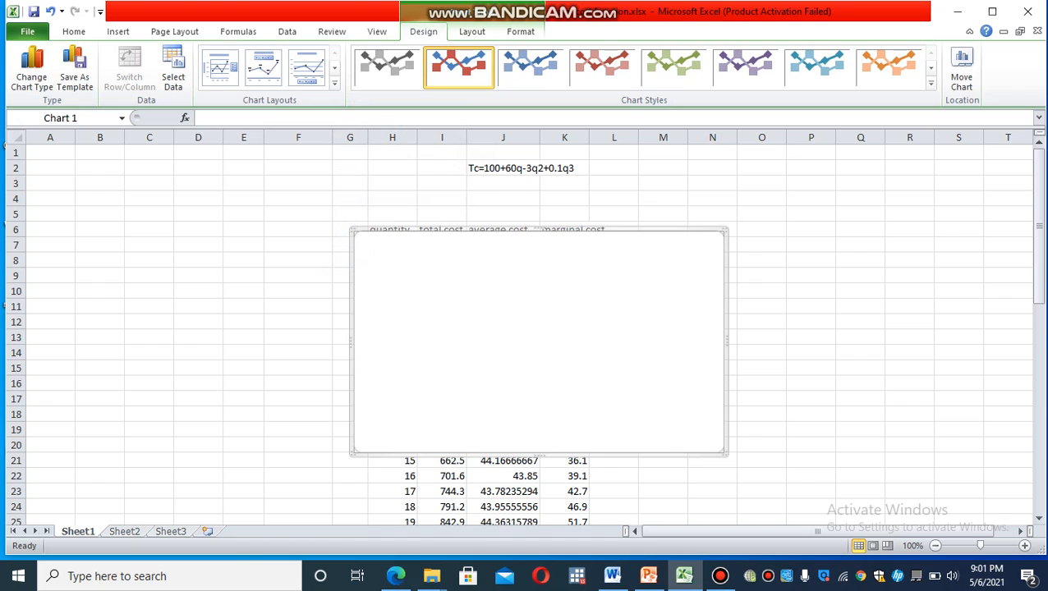
pyautogui.moveTo(538, 341); pyautogui.dragTo(836, 333)
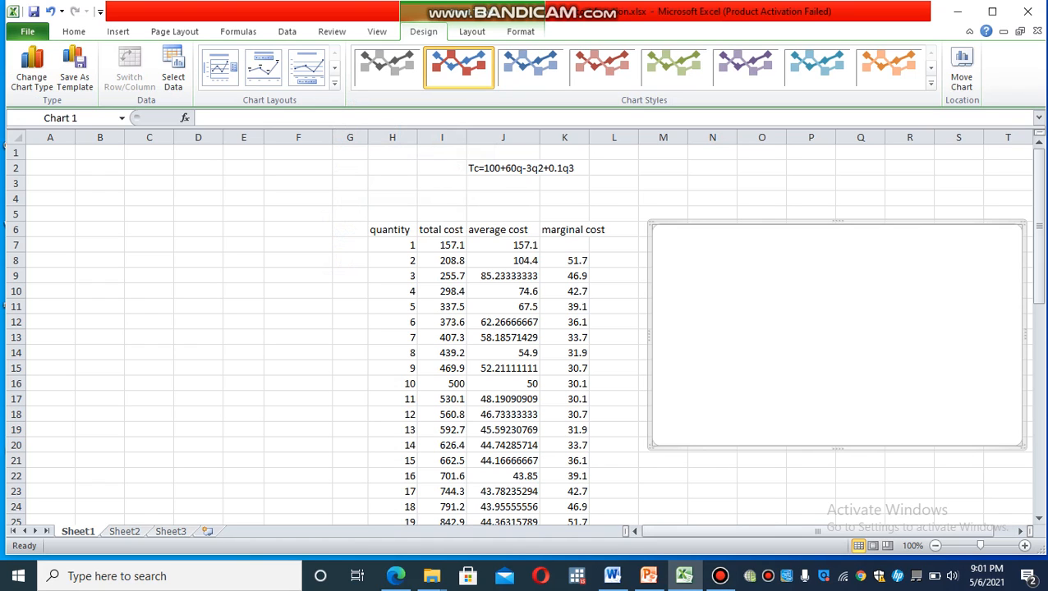
pyautogui.doubleClick(837, 333)
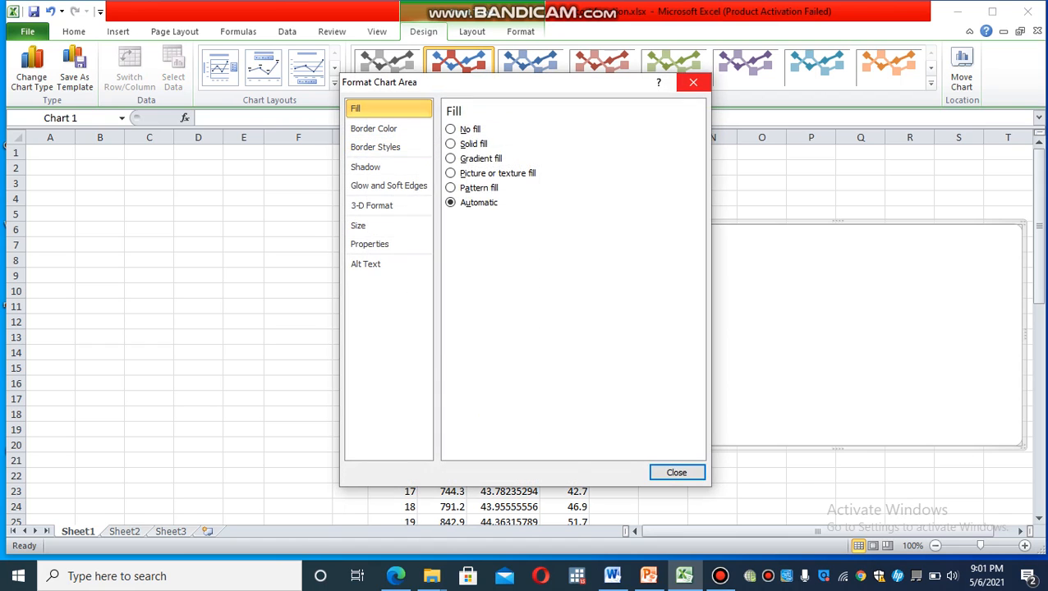
pyautogui.click(690, 86)
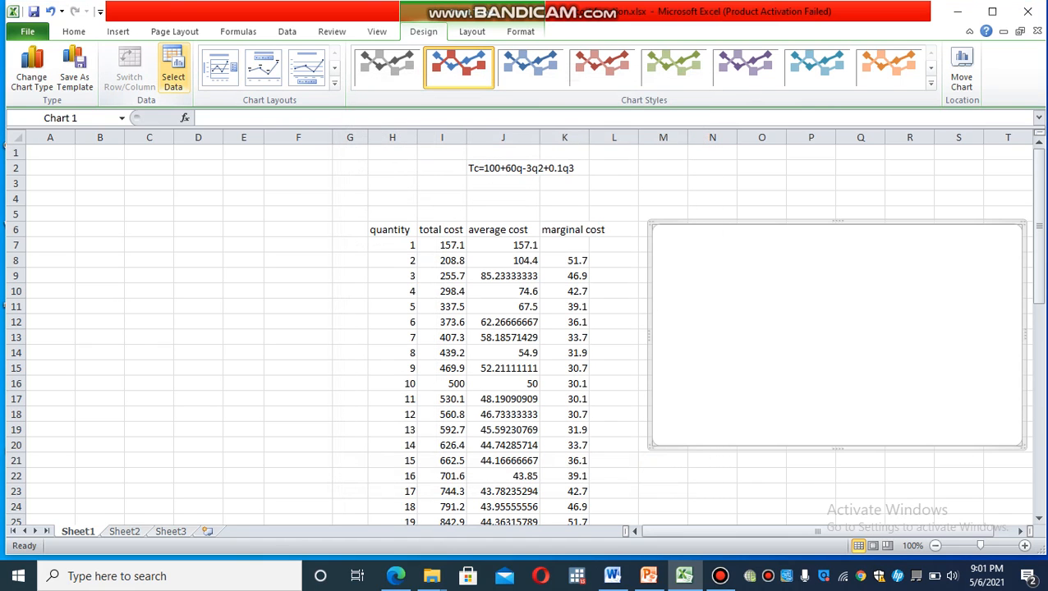
# Add a data series named "total cost" to the line chart, using the total cost values in I7:I56.
pyautogui.click(173, 76)
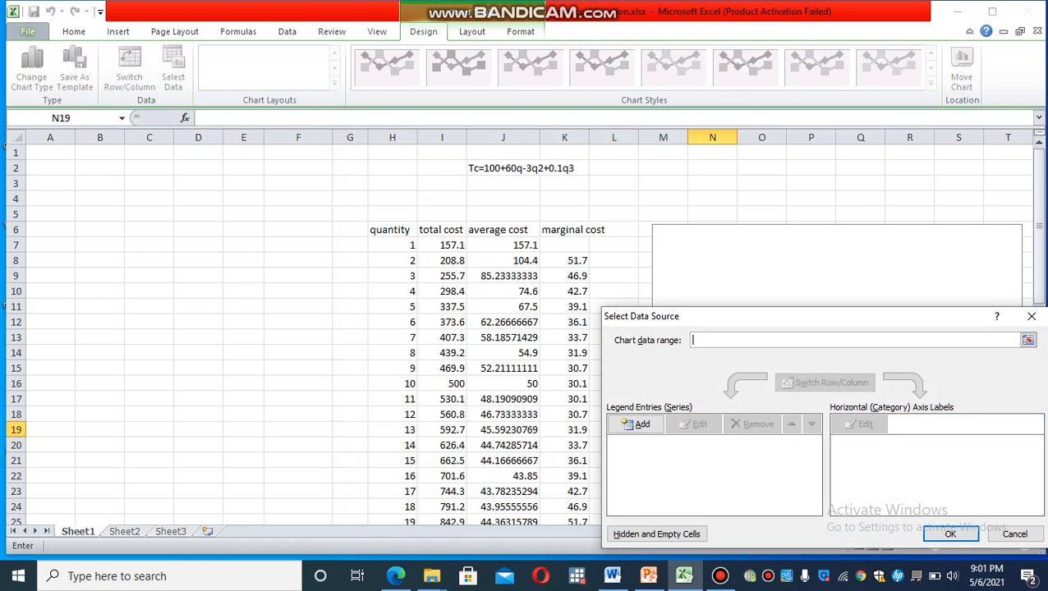
pyautogui.click(636, 424)
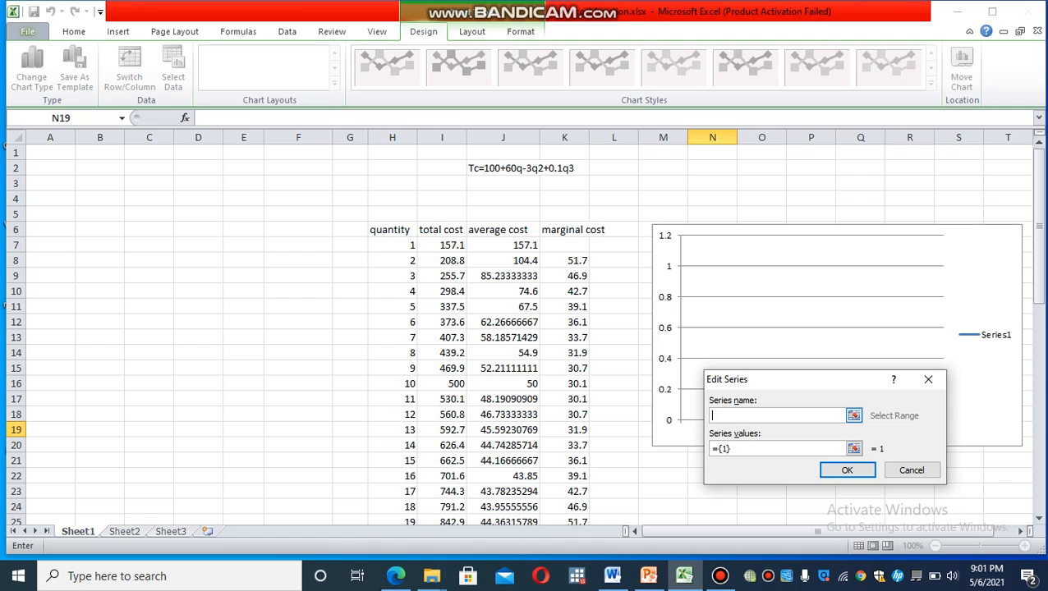
pyautogui.write('total cost')
pyautogui.click(731, 449)
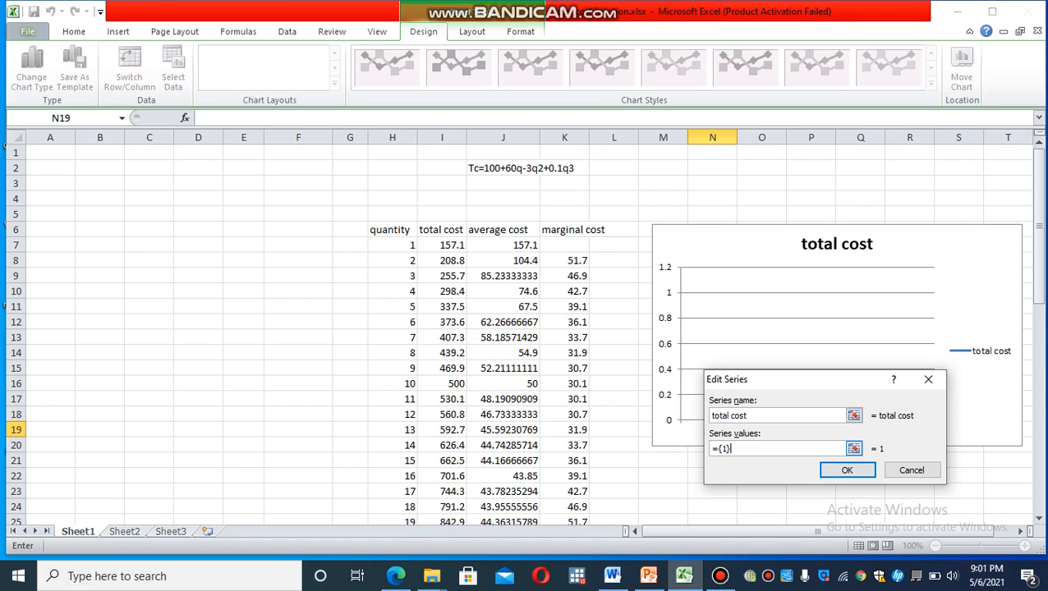
pyautogui.press('BackSpace')
pyautogui.press('BackSpace')
pyautogui.press('BackSpace')
pyautogui.press('BackSpace')
pyautogui.click(442, 245)
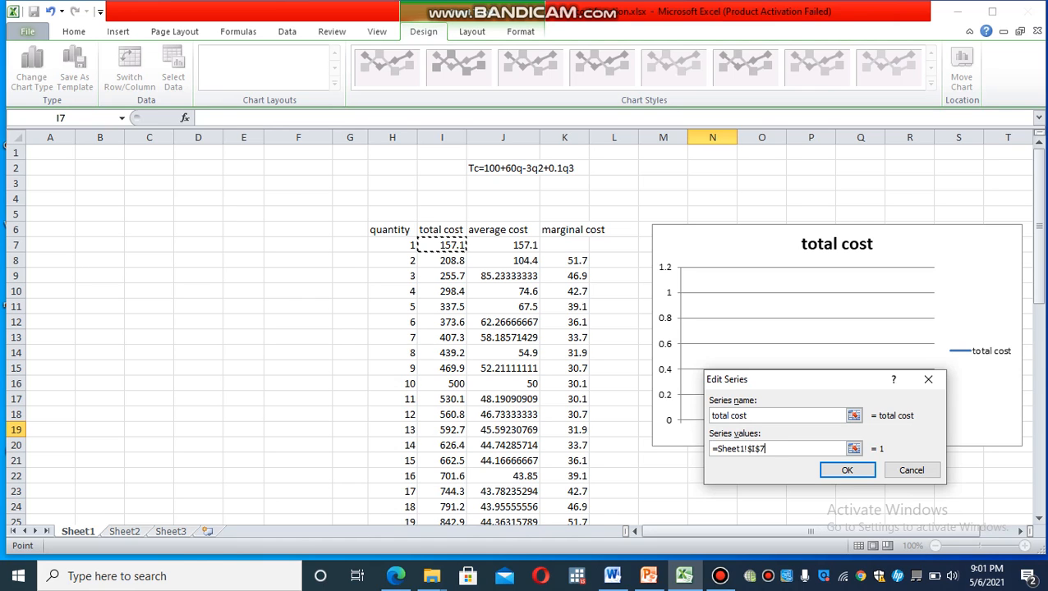
pyautogui.moveTo(442, 244); pyautogui.dragTo(456, 491)
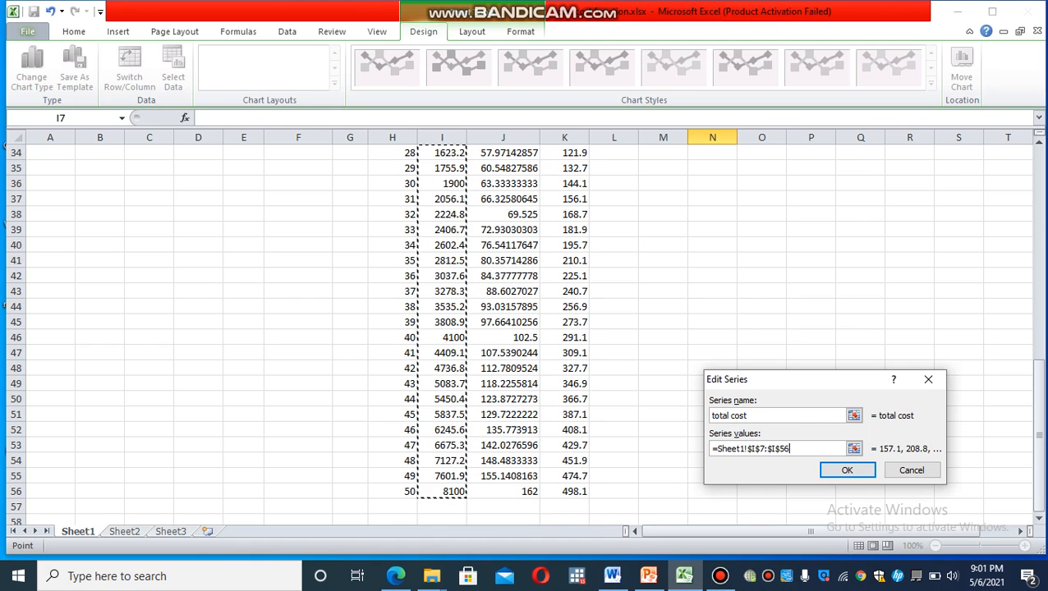
pyautogui.click(845, 469)
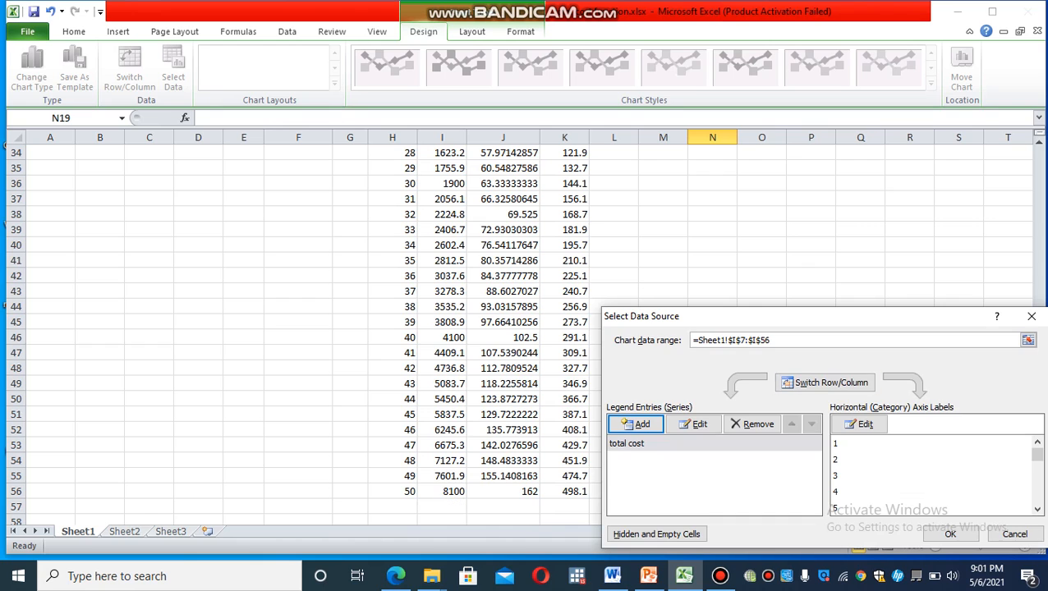
# Use the quantities in H7:H56 as the chart's horizontal axis labels and apply the data source settings.
pyautogui.moveTo(841, 312); pyautogui.dragTo(851, 193)
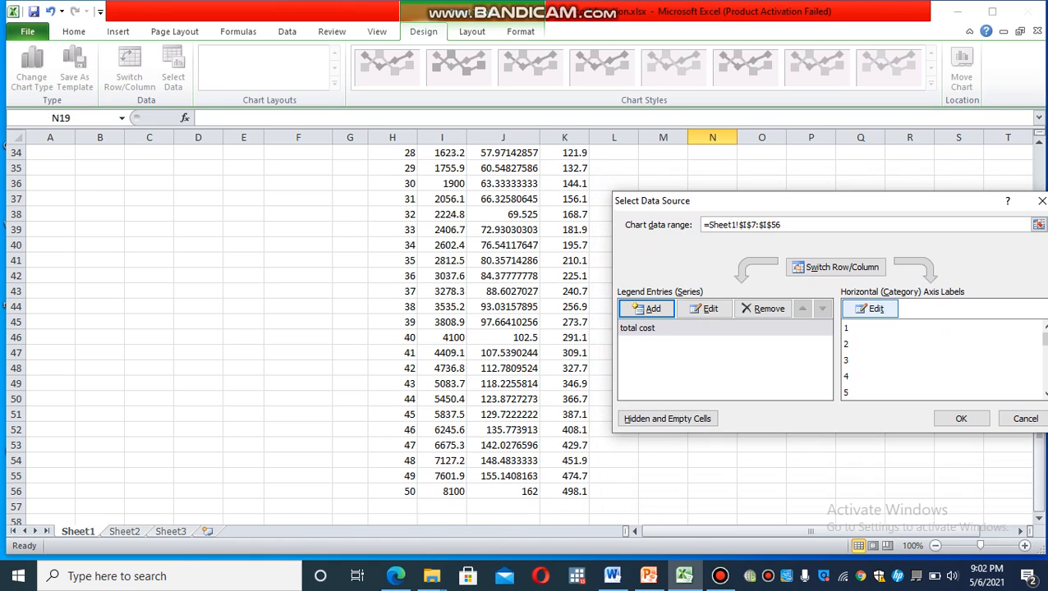
pyautogui.click(869, 309)
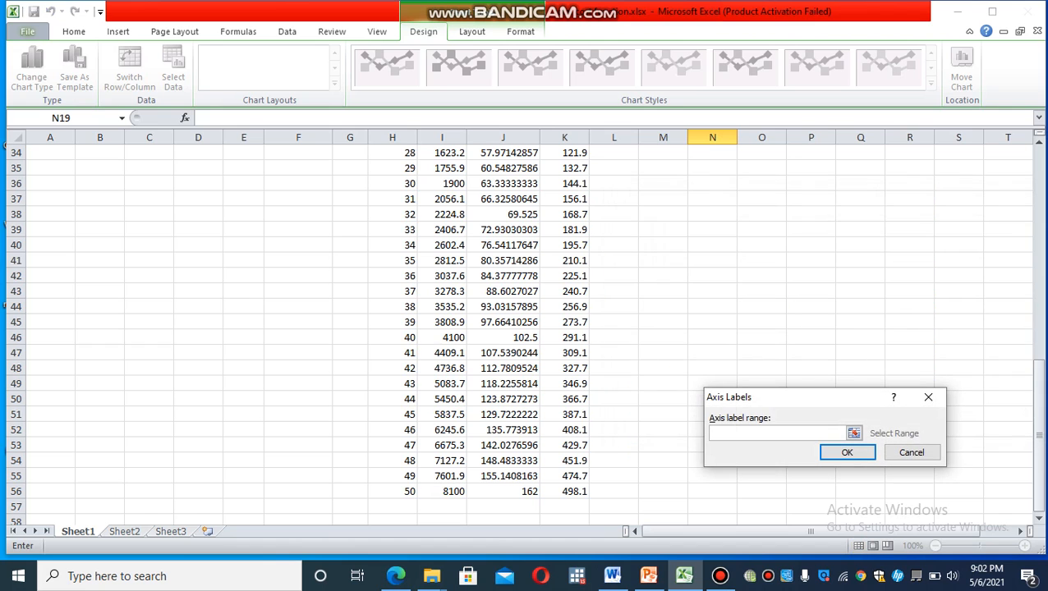
pyautogui.moveTo(1039, 379); pyautogui.dragTo(1039, 222)
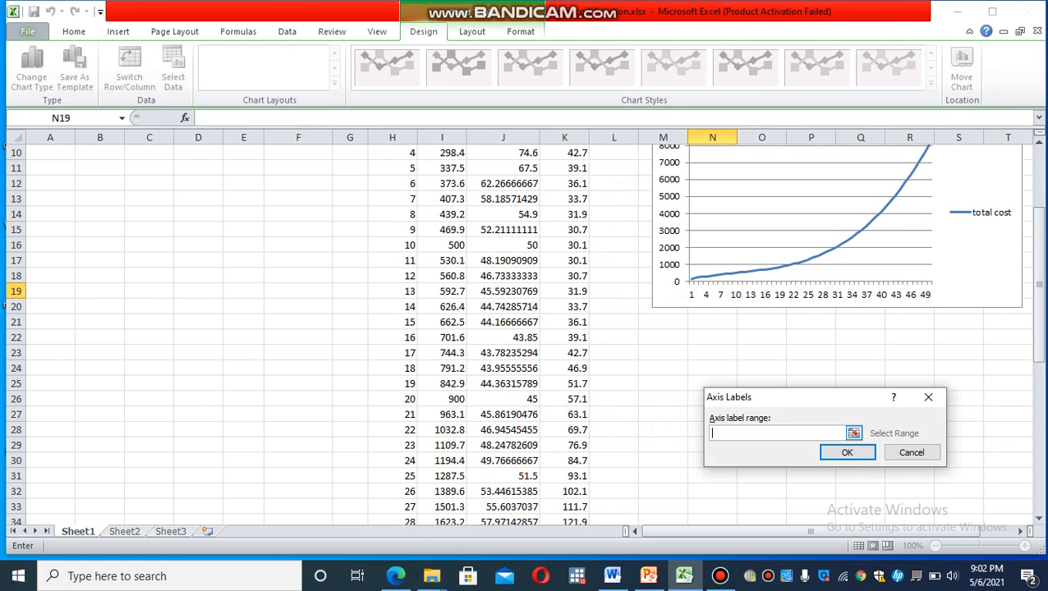
pyautogui.moveTo(1039, 321); pyautogui.dragTo(1039, 276)
pyautogui.moveTo(406, 216); pyautogui.dragTo(415, 502)
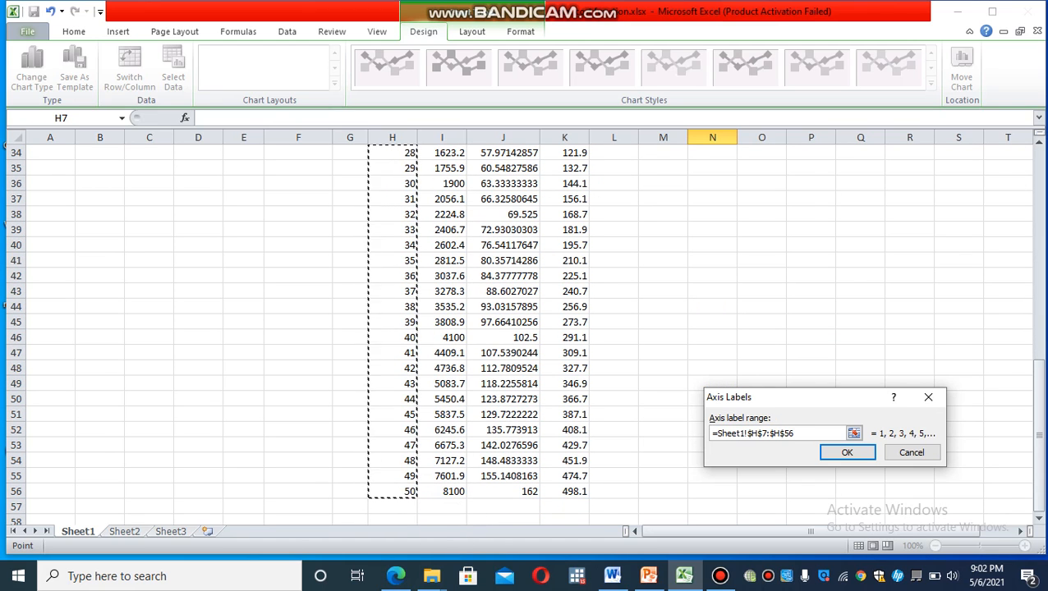
pyautogui.click(847, 453)
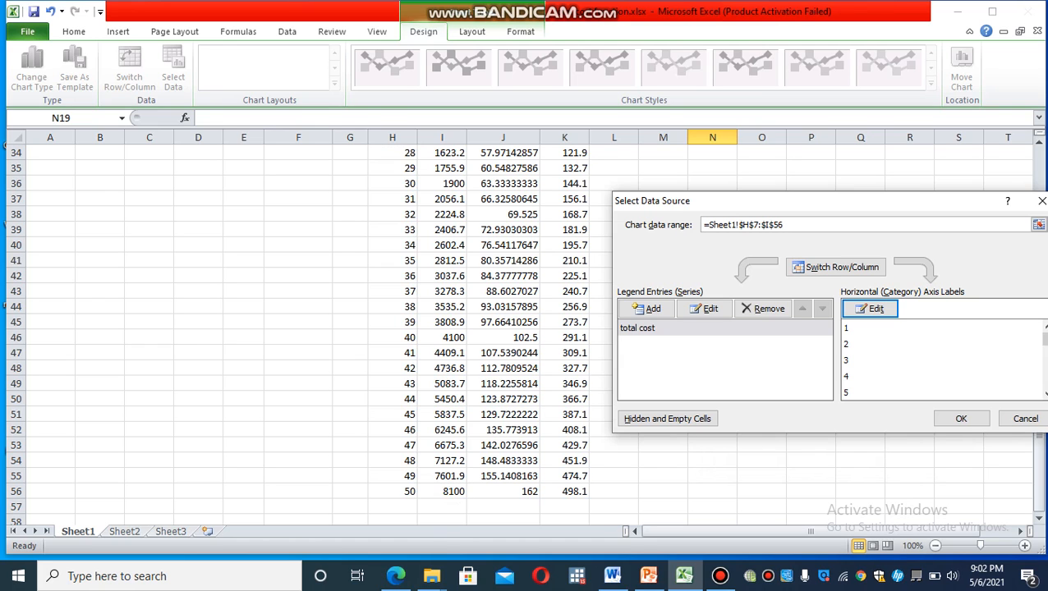
pyautogui.click(961, 418)
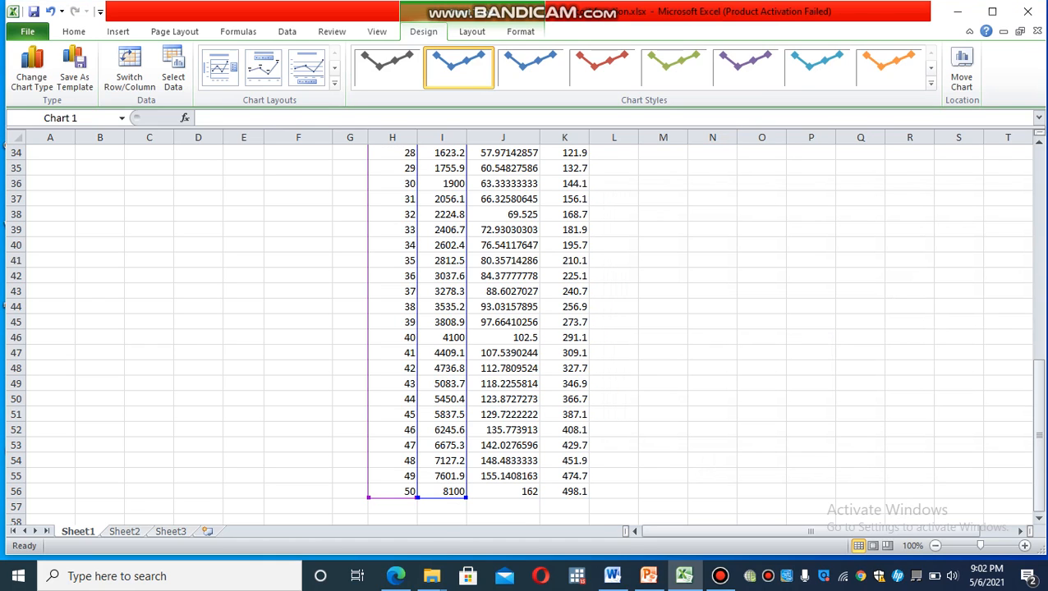
pyautogui.moveTo(1038, 436); pyautogui.dragTo(1038, 218)
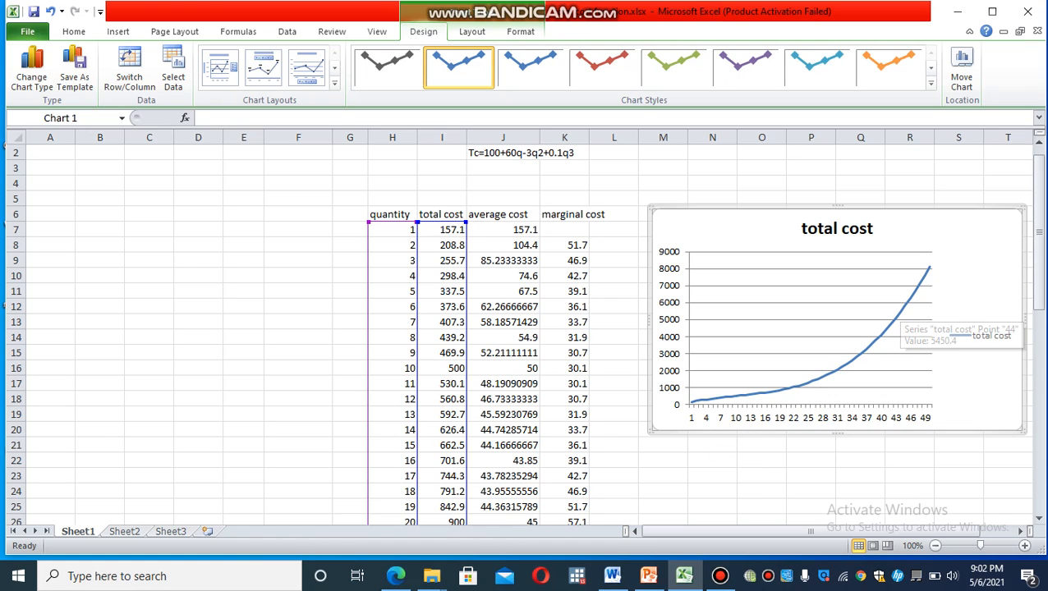
pyautogui.moveTo(1039, 177)
pyautogui.mouseDown()
pyautogui.moveTo(1039, 234)
pyautogui.moveTo(1039, 177)
pyautogui.mouseUp()
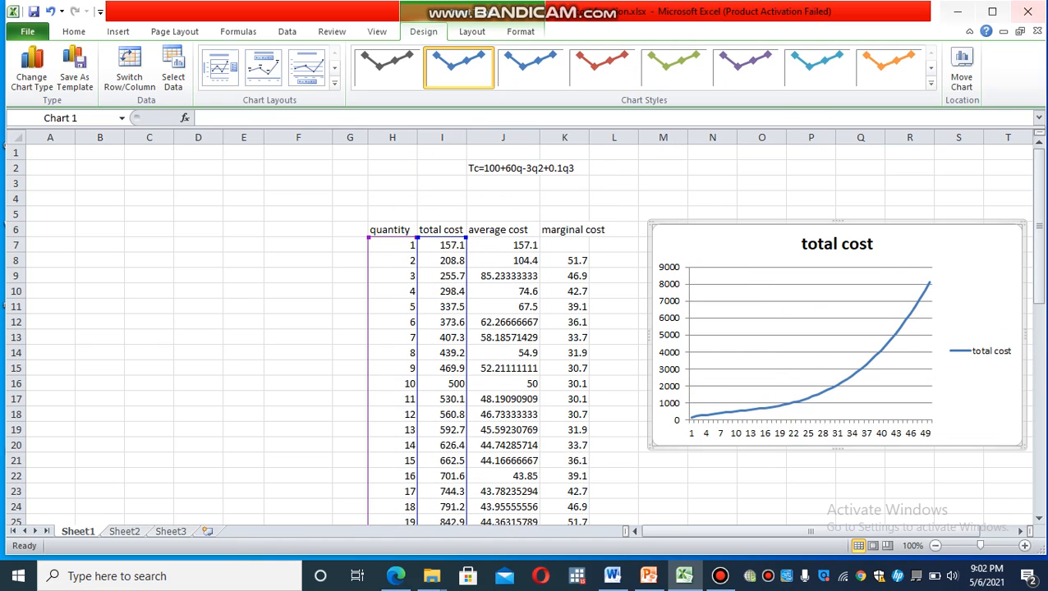